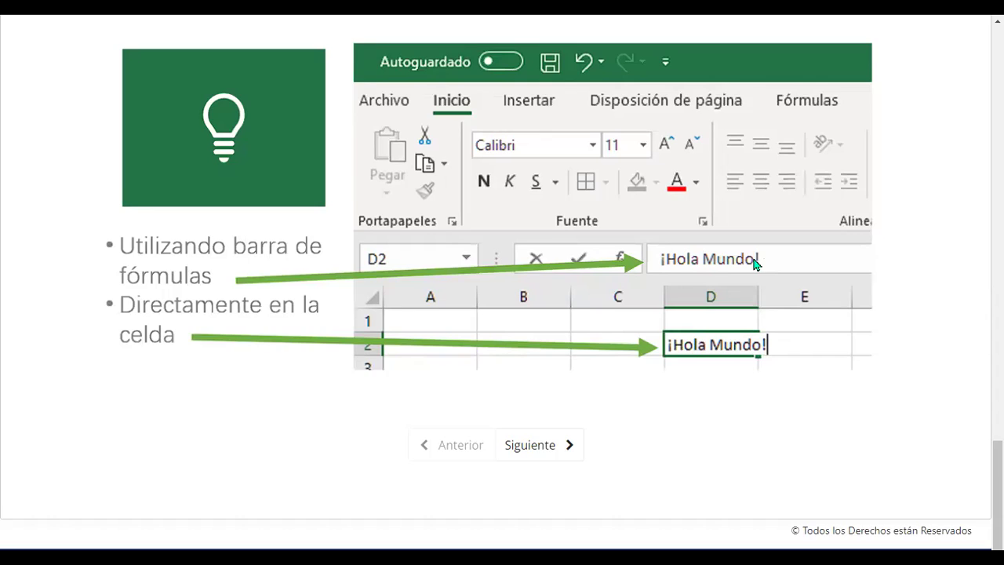
Scroll the lesson slide on entering data via the formula bar or directly in cell D2
scroll(756, 264, down, 1)
scroll(755, 264, up, 5)
scroll(756, 263, down, 5)
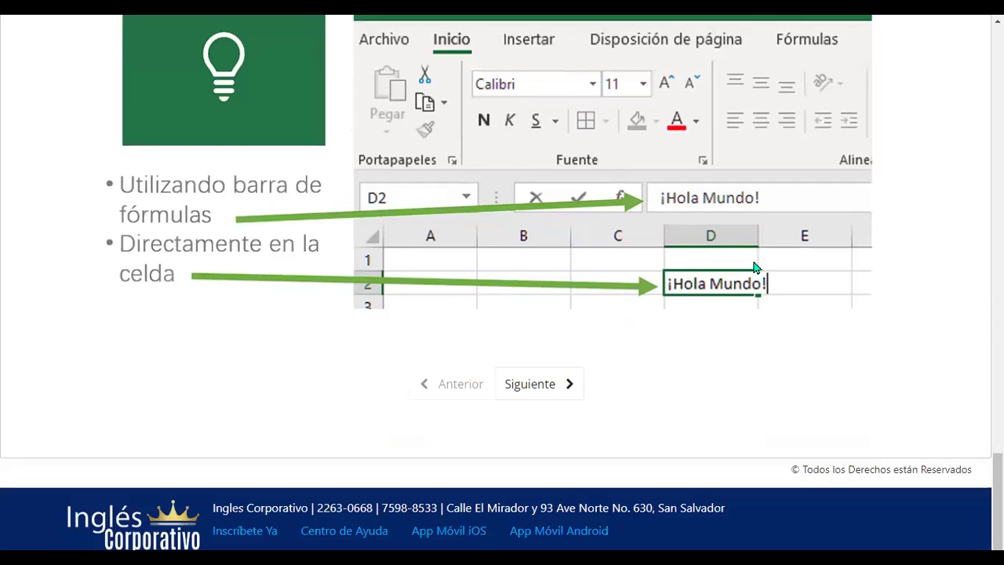
Advance to the next lesson and play the 'Conceptos básicos y entorno de trabajo' video to its end at 4:29
click(548, 394)
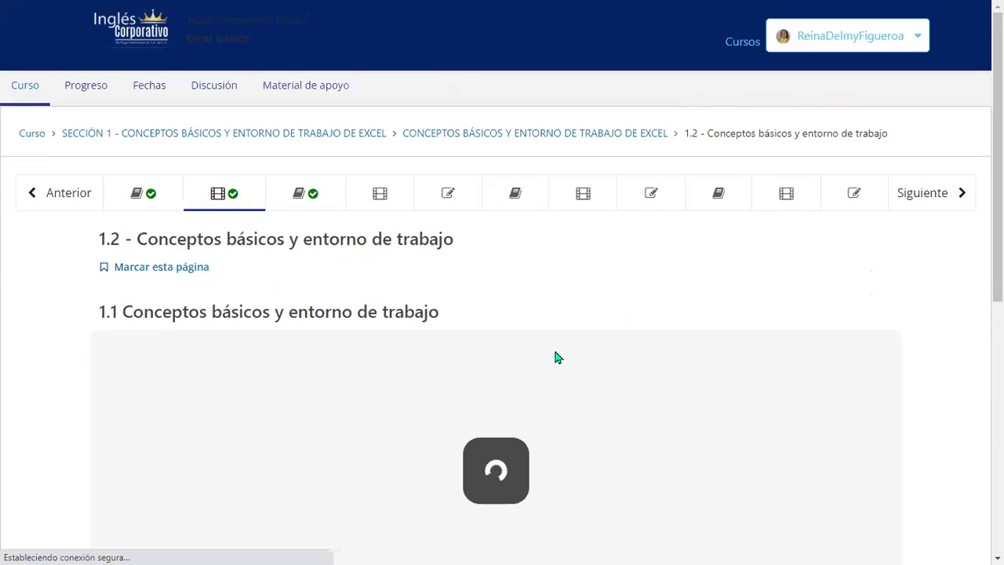
scroll(556, 356, down, 1)
scroll(595, 316, down, 2)
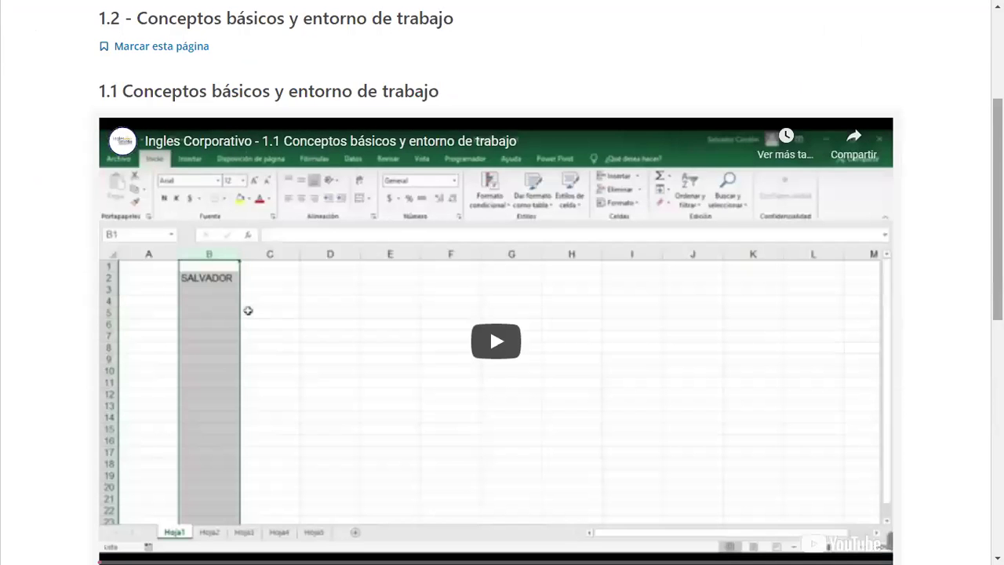
scroll(496, 314, down, 1)
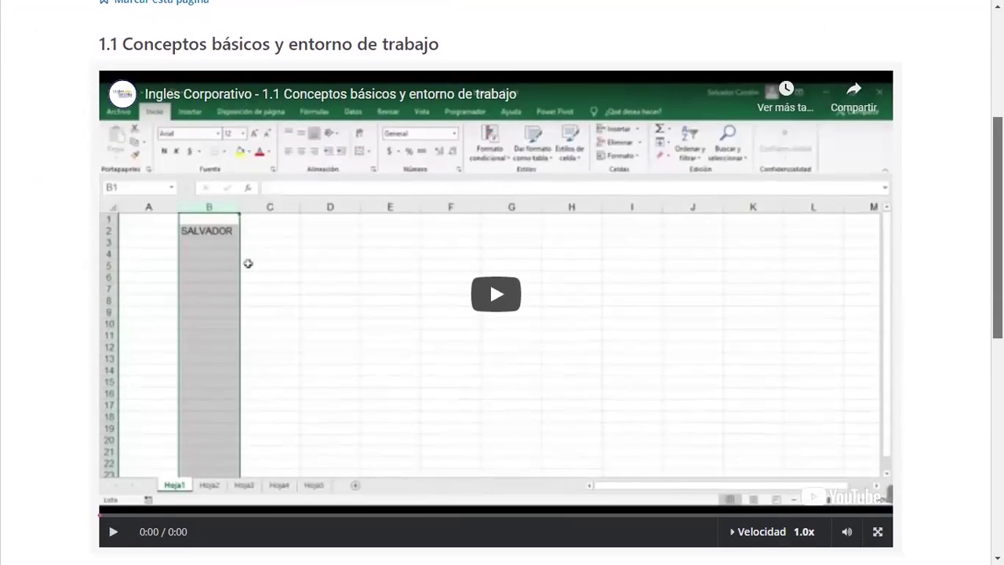
click(510, 303)
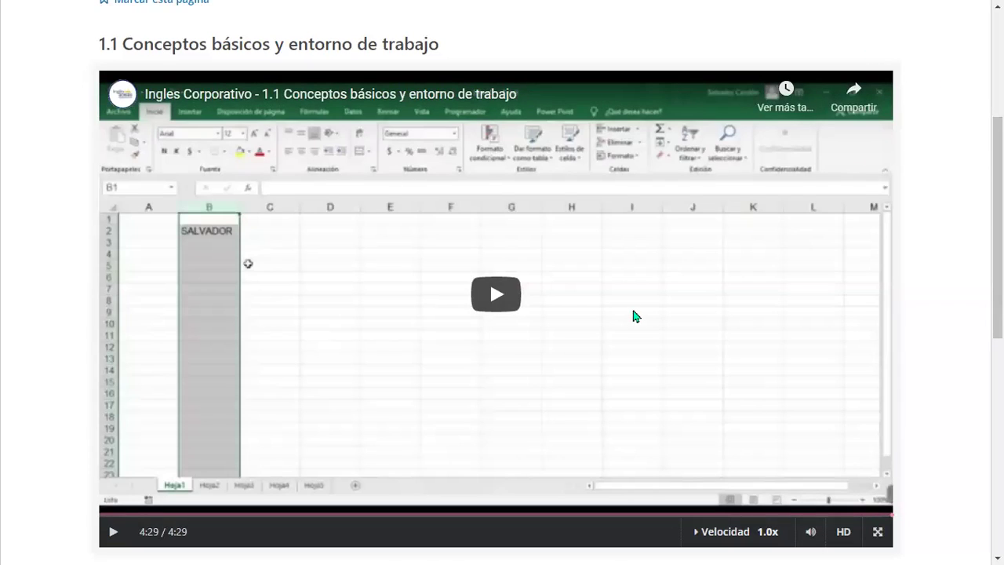
scroll(635, 316, down, 3)
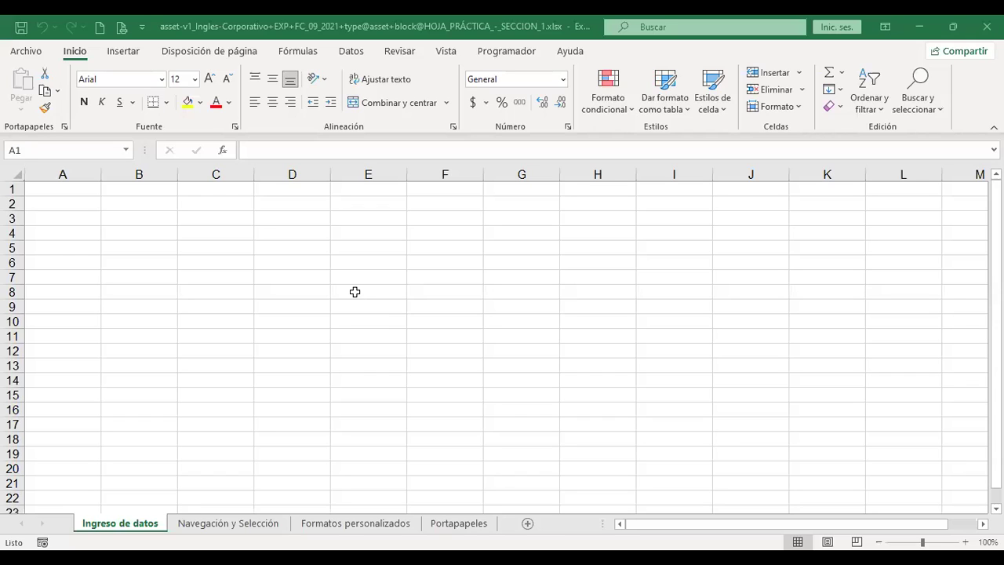
Select the whole 'Ingreso de datos' sheet and increase its font size from 12 to 16
click(354, 292)
key(ctrl+Home)
click(33, 189)
click(15, 167)
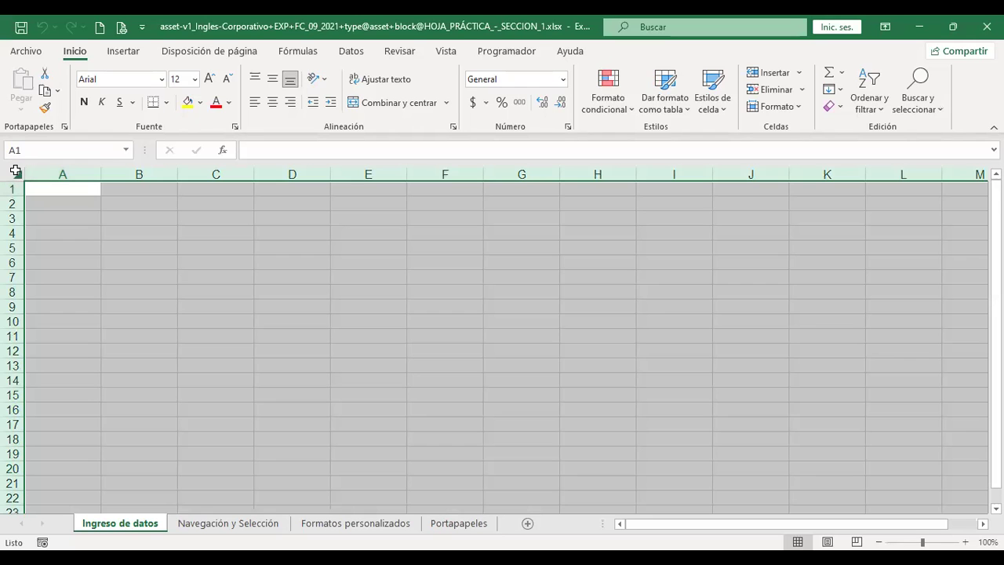
click(209, 79)
click(209, 80)
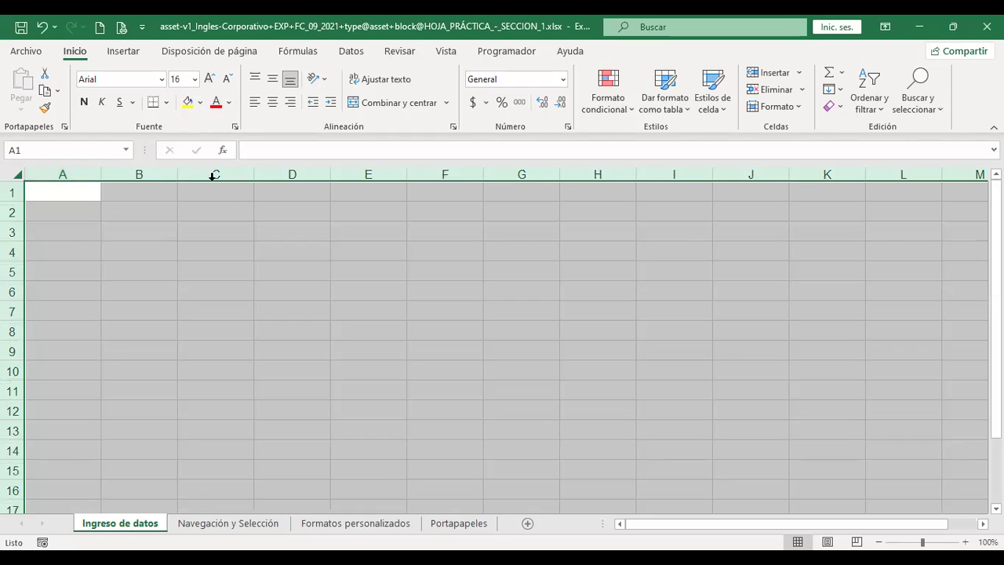
scroll(314, 318, up, 2)
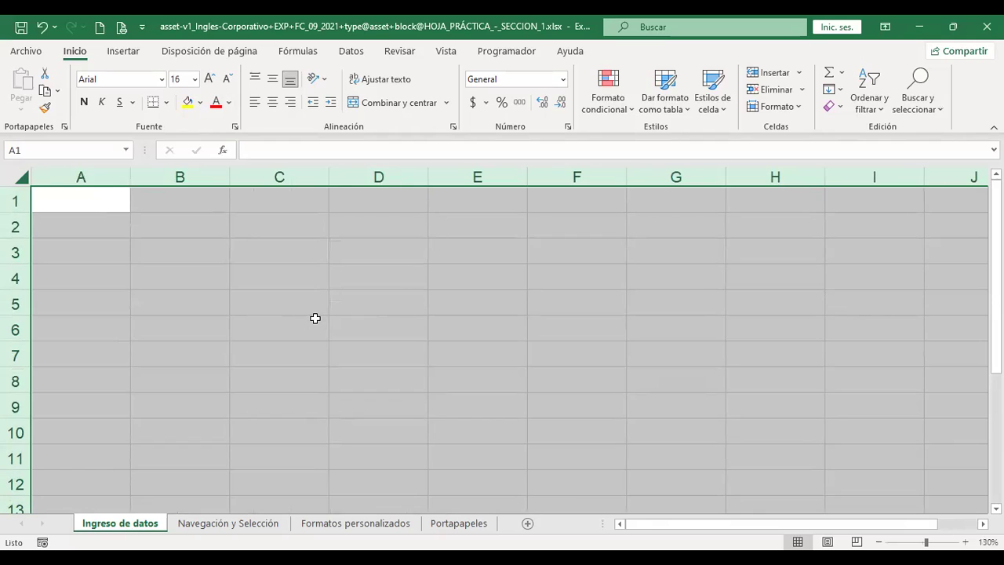
Enter a person's full name in cell A1 and autofit column A to fit it
key(ctrl+Home)
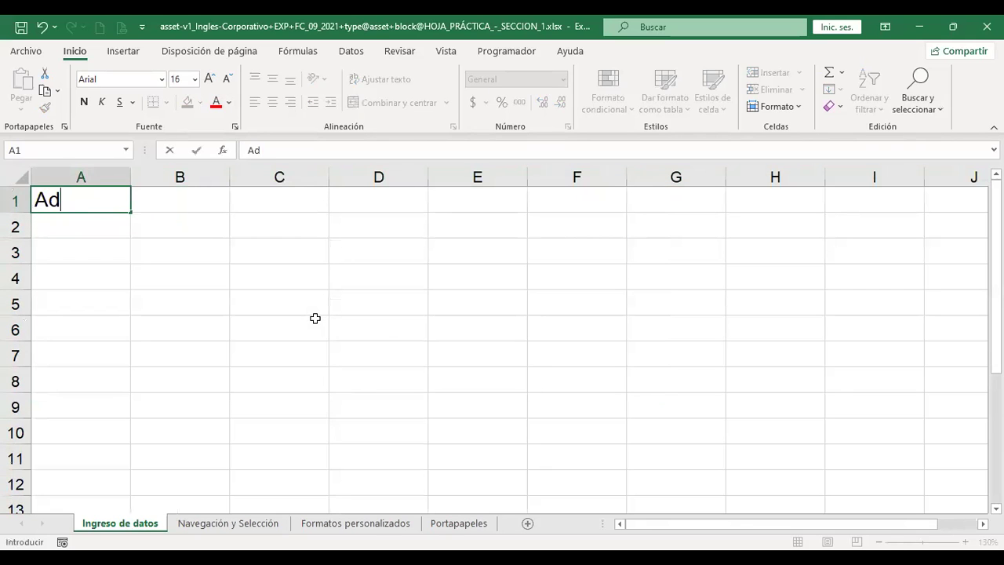
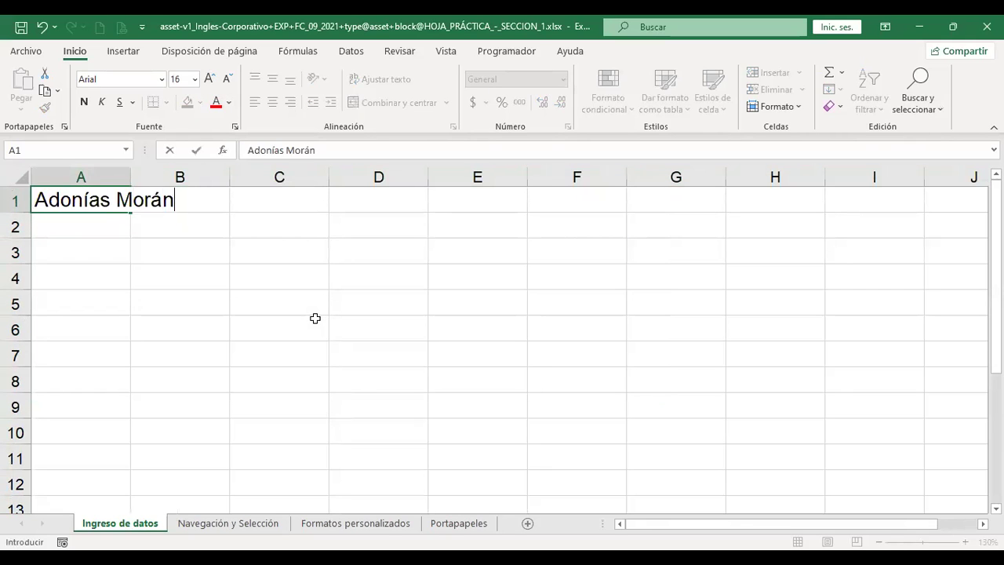
key(Return)
key(Up)
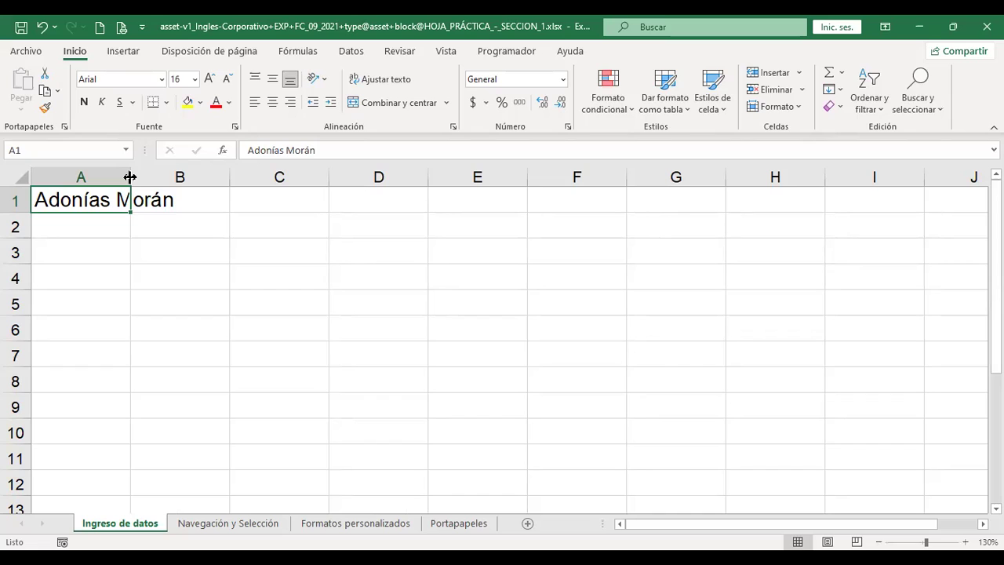
double_click(130, 177)
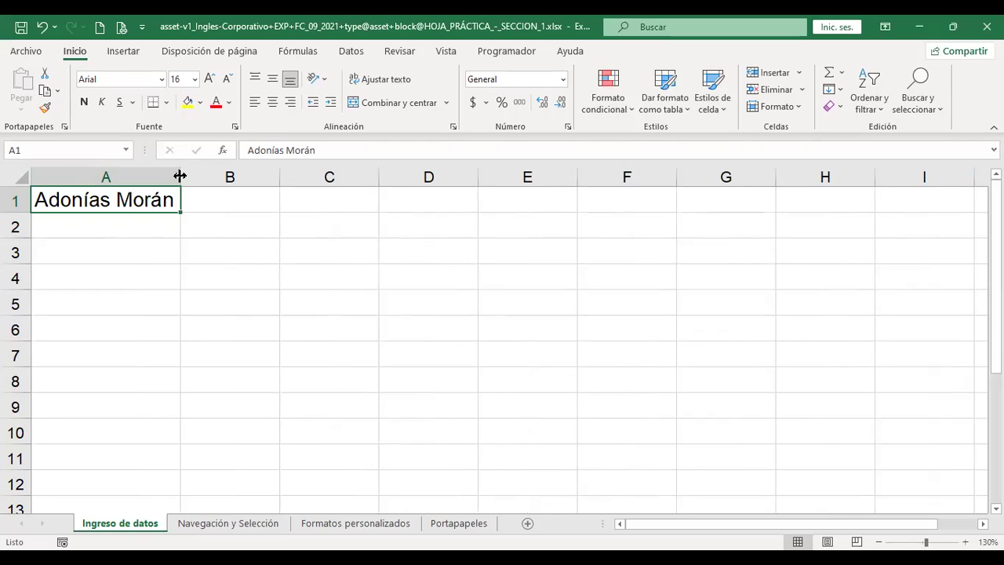
Widen column A further to 21.56 (201 pixels)
drag(180, 176, 223, 176)
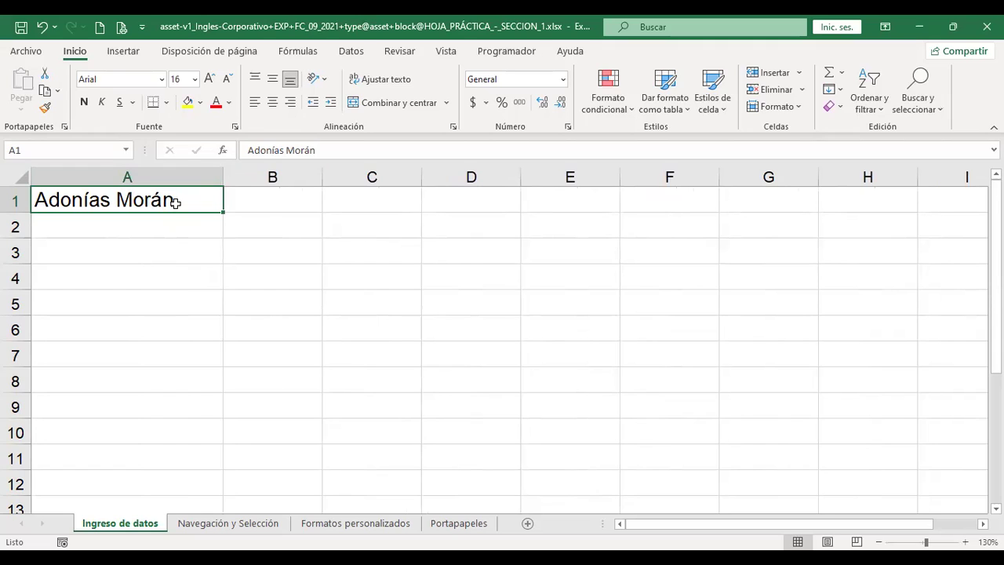
Enter 29 in cell A2 and $1000 in cell A3
click(168, 218)
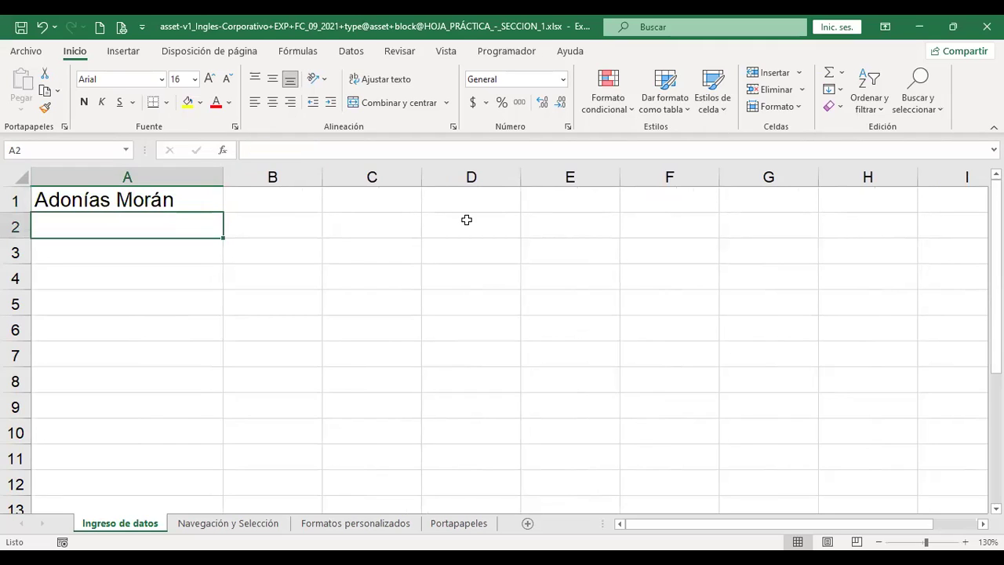
text(29)
key(Return)
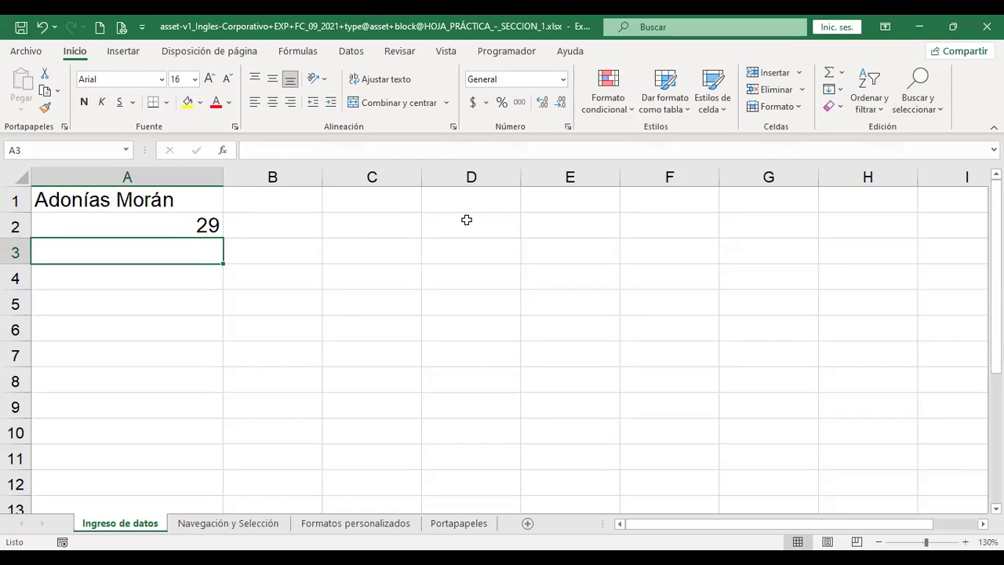
text(1000)
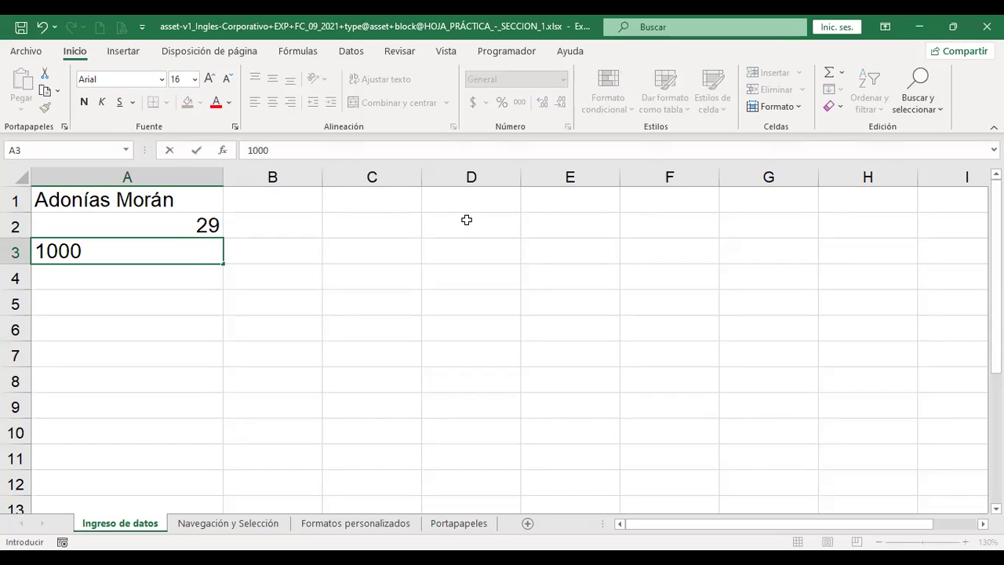
click(38, 250)
text($)
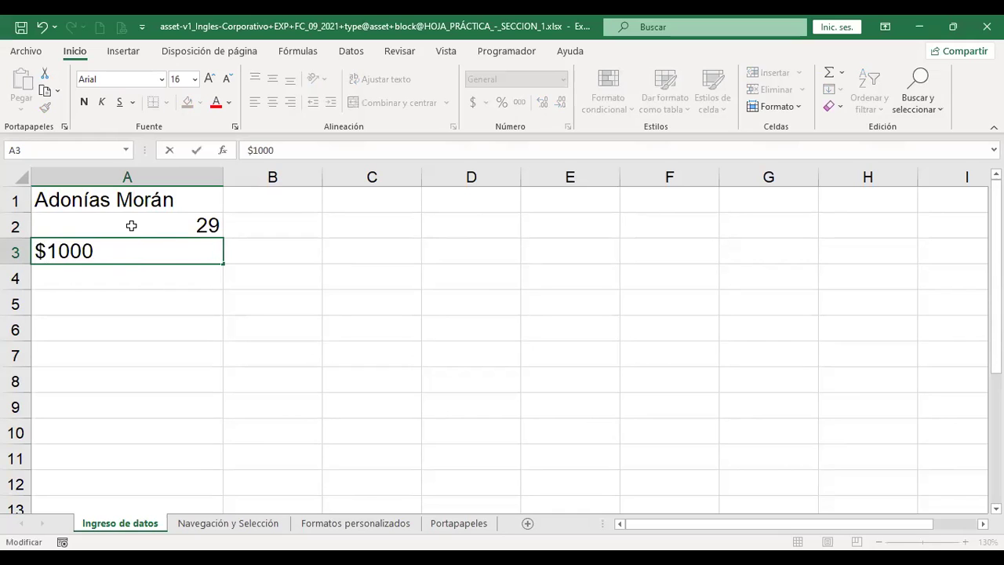
key(Return)
key(Up)
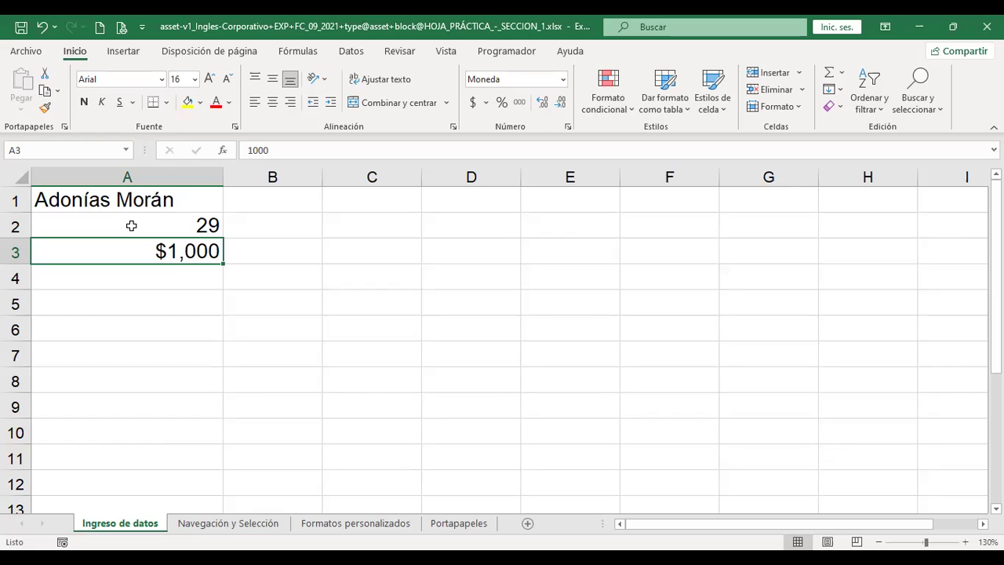
Edit the A3 entry so it reads 1.000,01
key(F2)
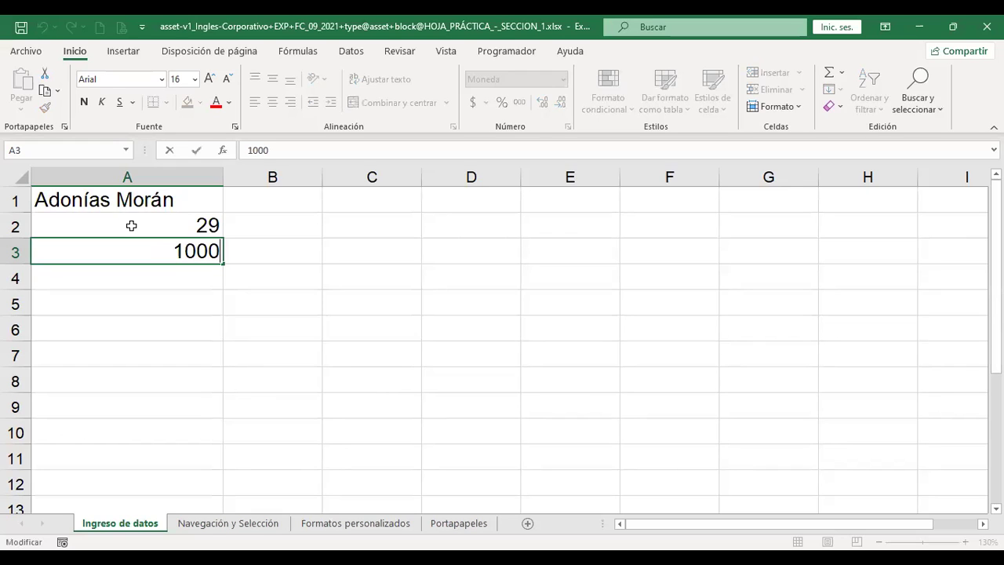
key(Left)
key(Left)
key(Left)
key(Left)
key(Right)
text(.)
key(Right)
key(Right)
key(Right)
text(,01)
key(Return)
key(Return)
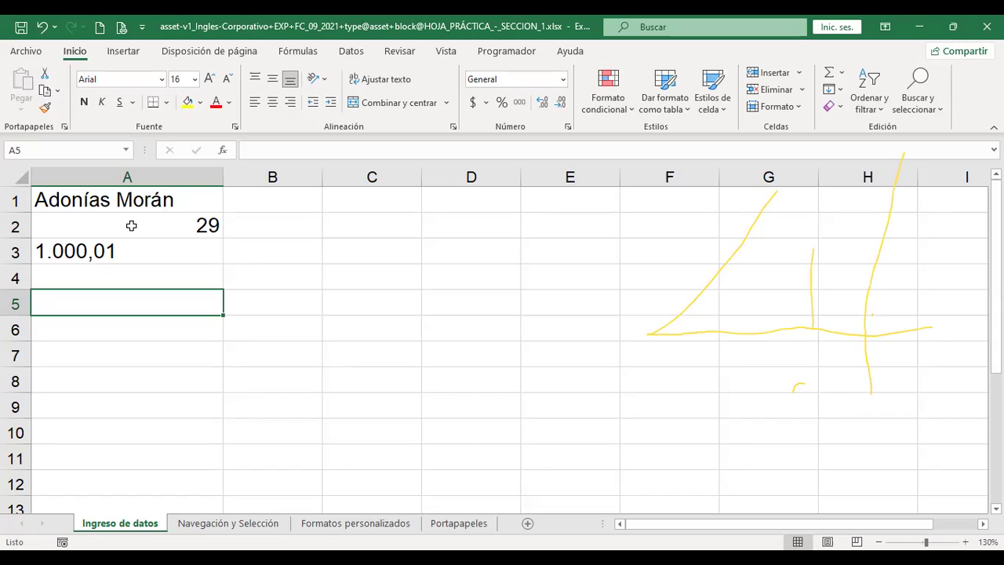
key(Up)
key(Up)
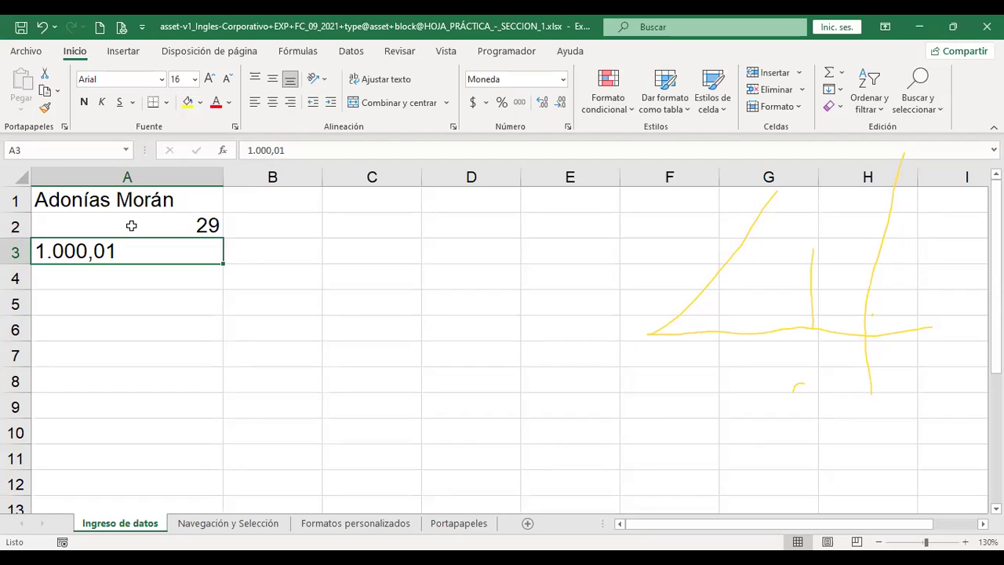
Replace A3's entry with 1000.1, displayed as $1,000 in currency format
text(100)
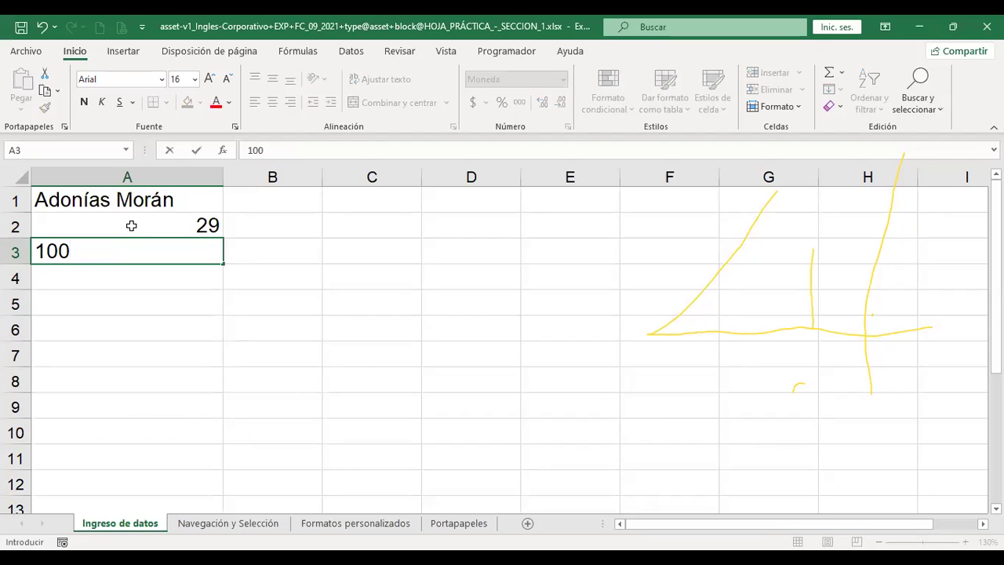
text(0.1)
key(Return)
key(Up)
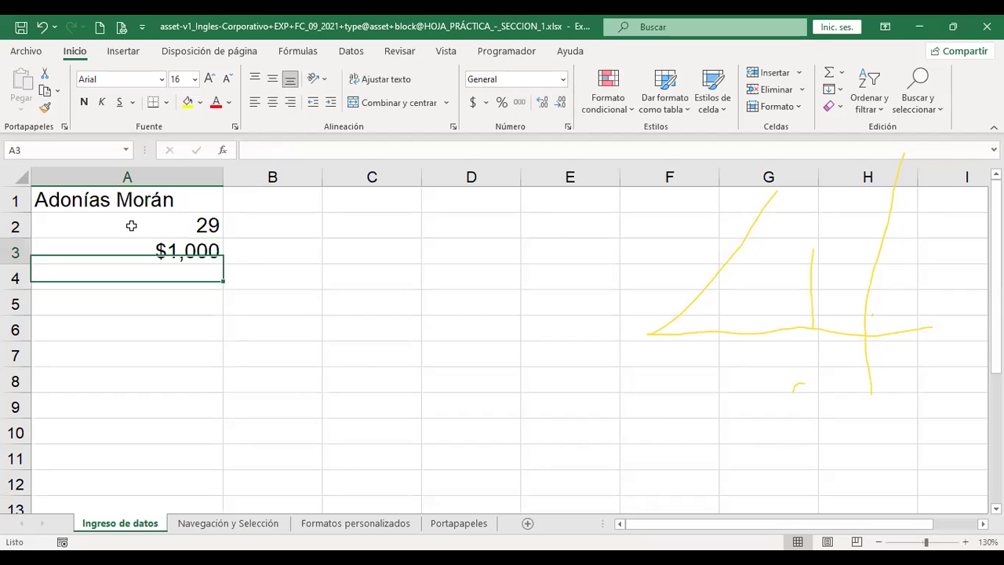
key(F2)
key(BackSpace)
key(BackSpace)
key(BackSpace)
key(BackSpace)
text(00.1)
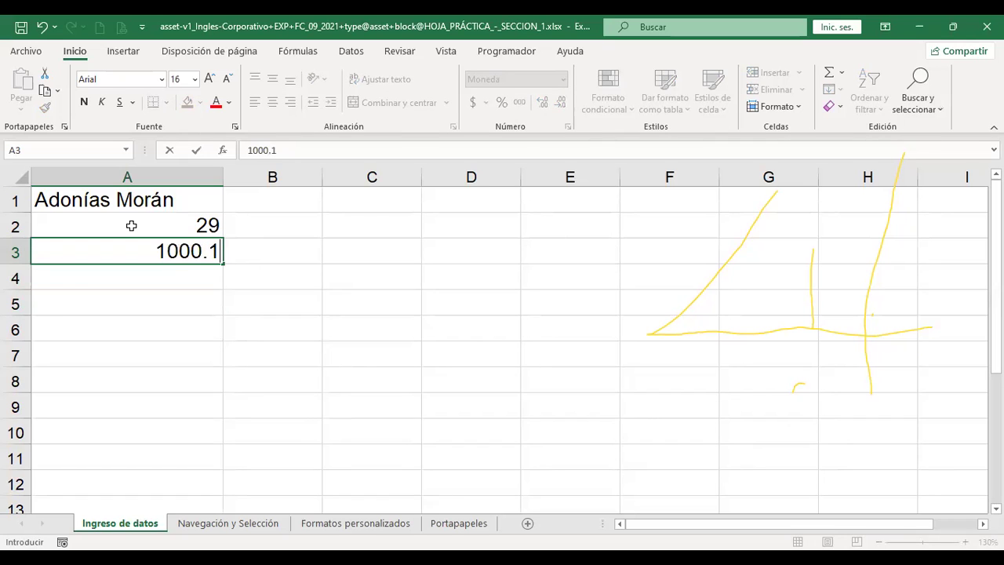
key(Return)
key(Up)
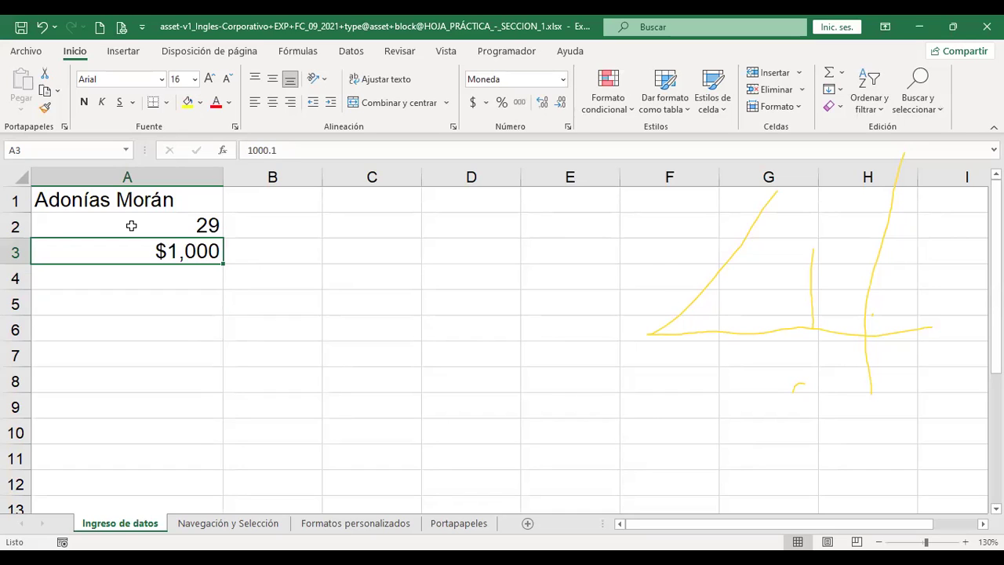
Try more and fewer decimals, then the General and Number formats on cell A3
click(546, 110)
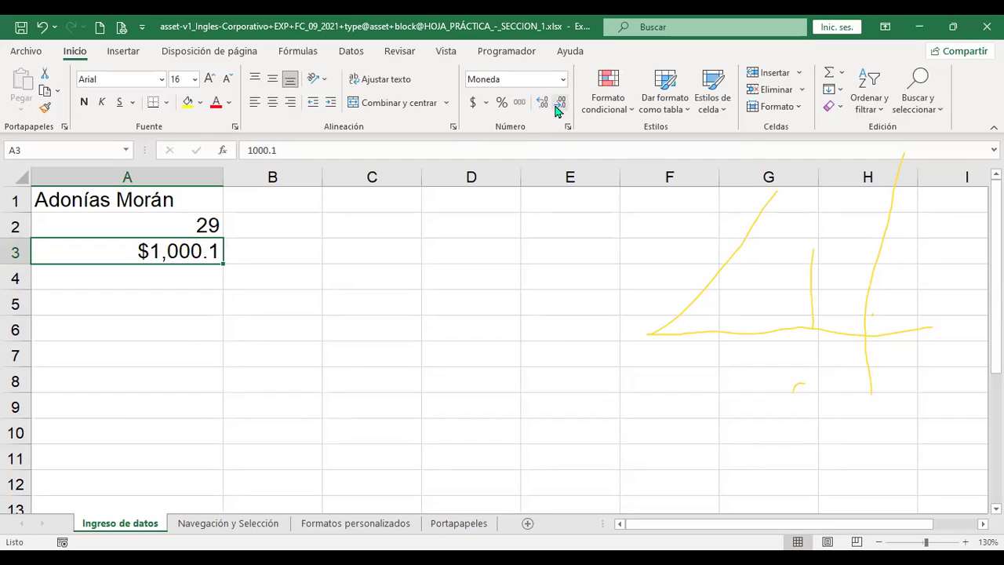
click(560, 107)
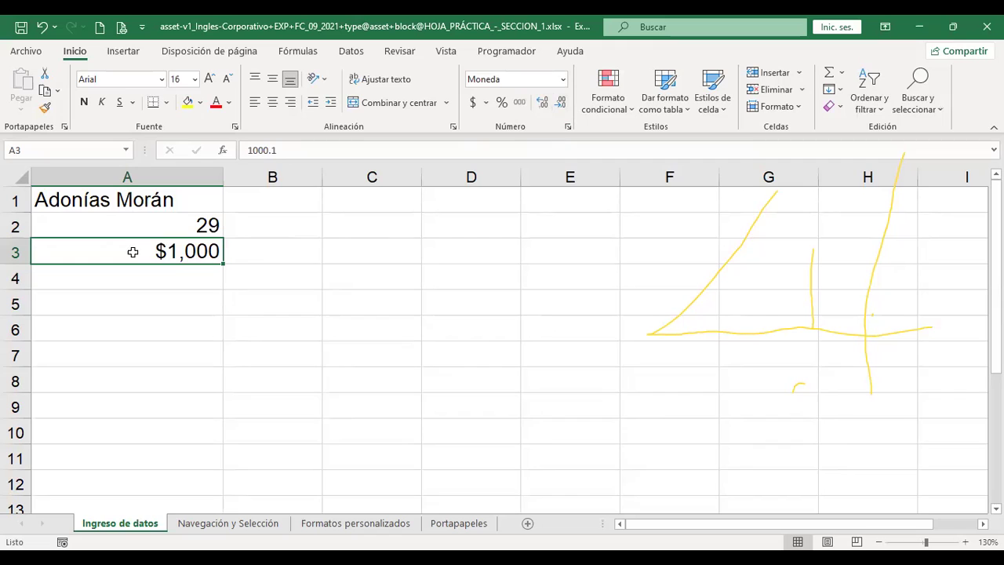
click(564, 80)
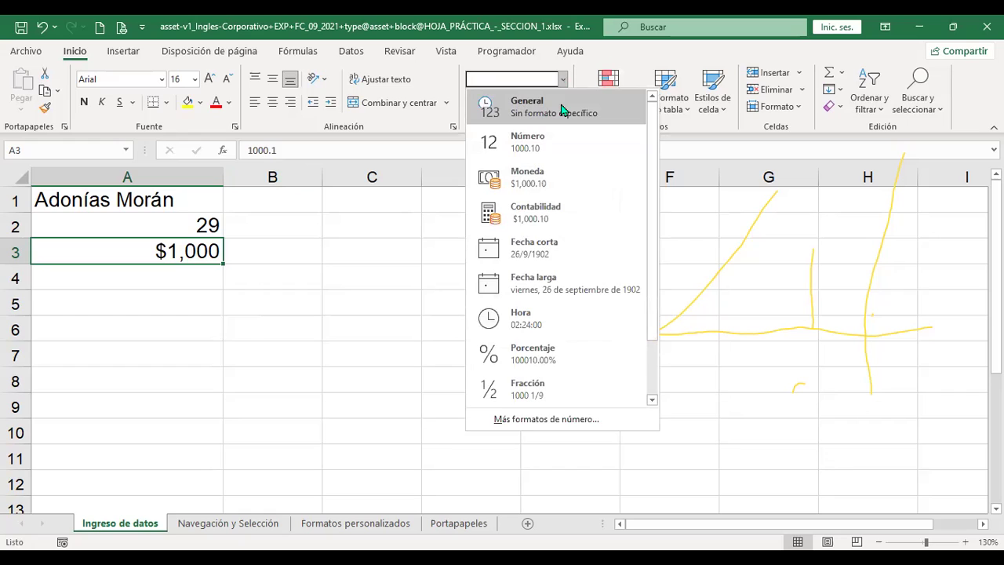
click(562, 109)
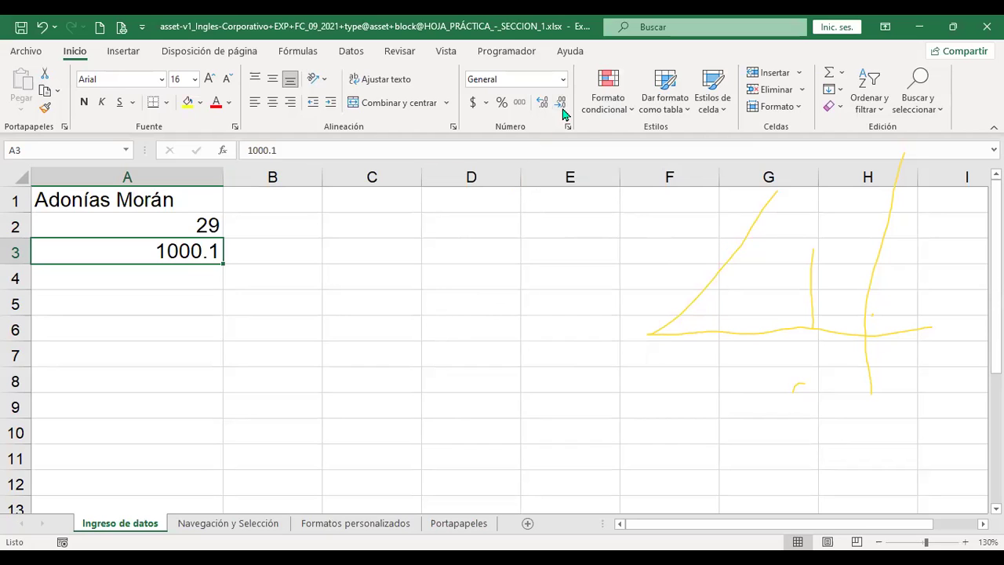
click(563, 79)
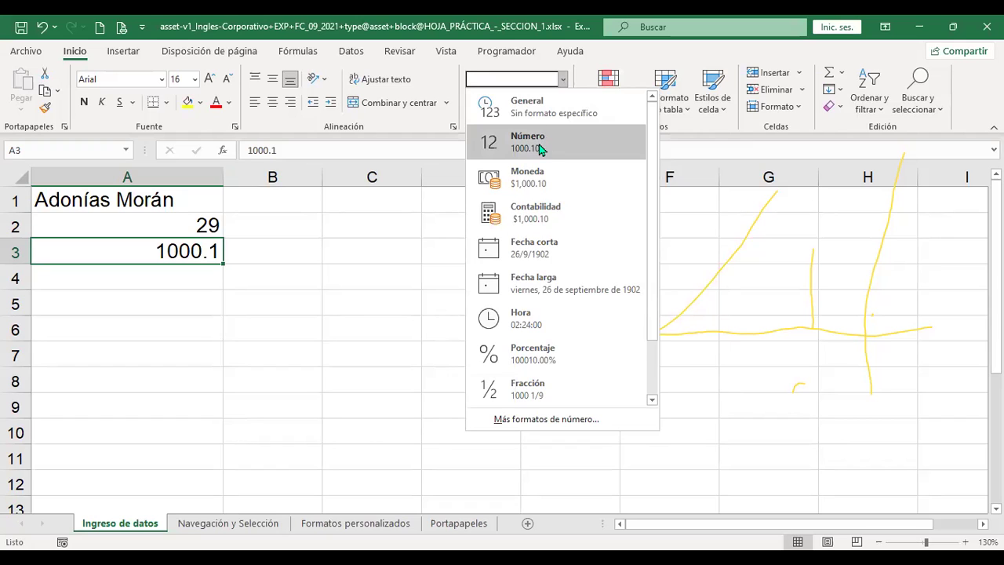
click(540, 147)
Format A3 as Currency, then as Accounting, showing $ 1,000.10
click(563, 79)
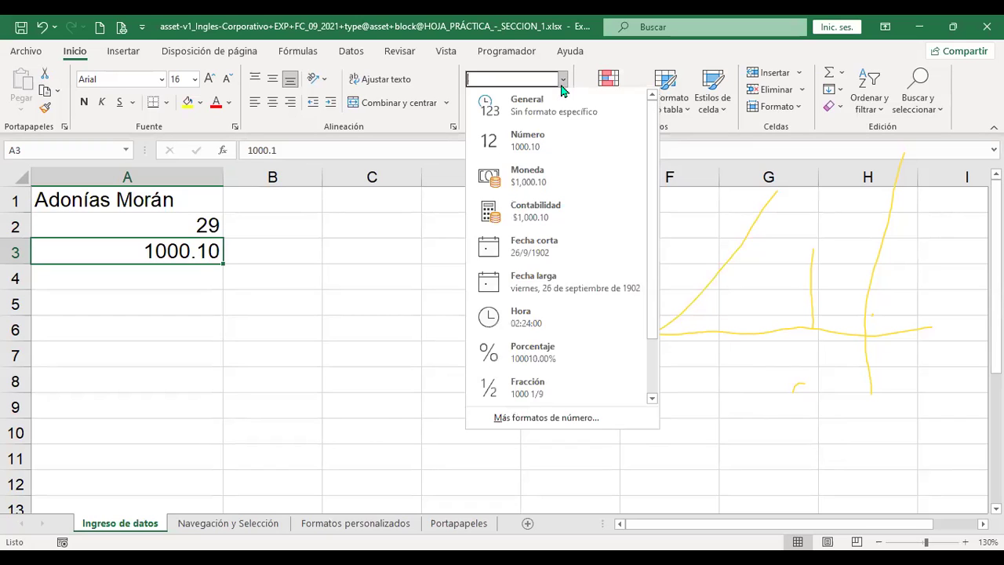
click(549, 183)
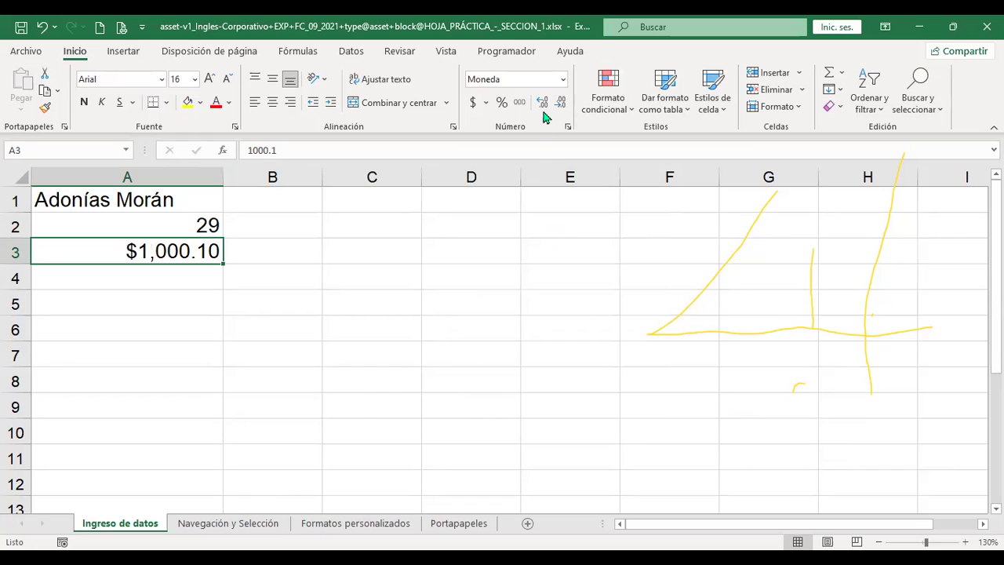
click(562, 79)
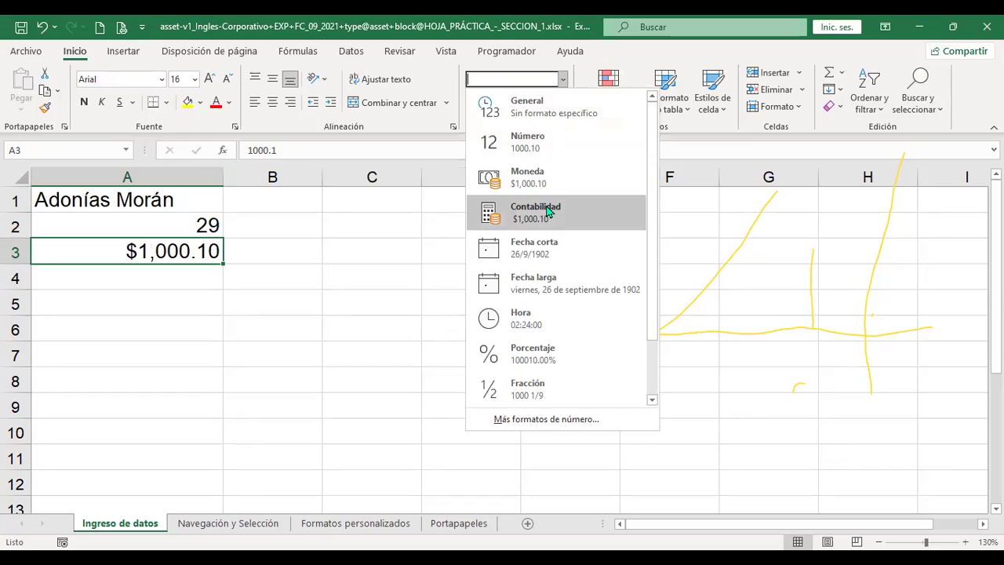
click(548, 212)
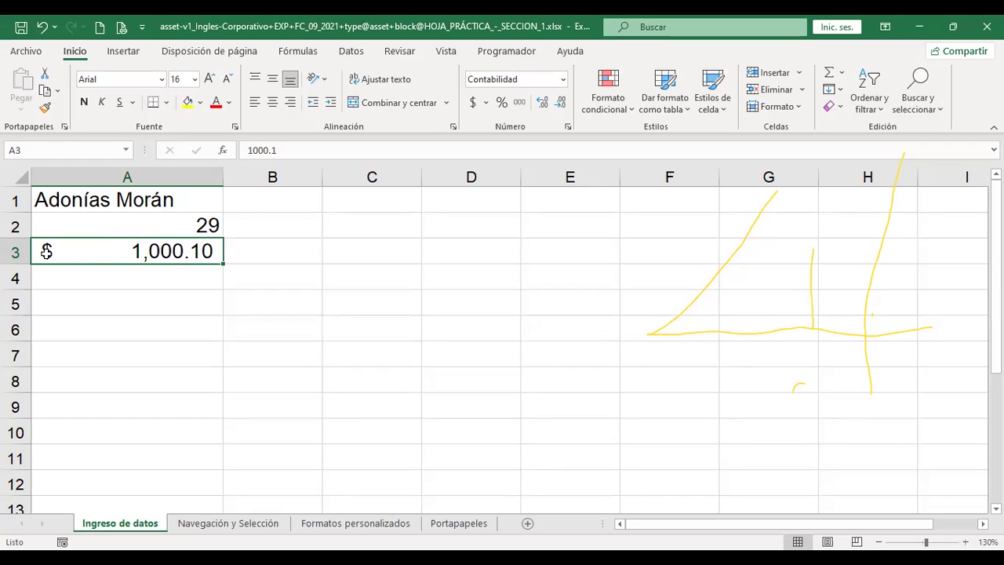
Fill A3's value down to A5 and change A4 to 300
drag(223, 264, 225, 308)
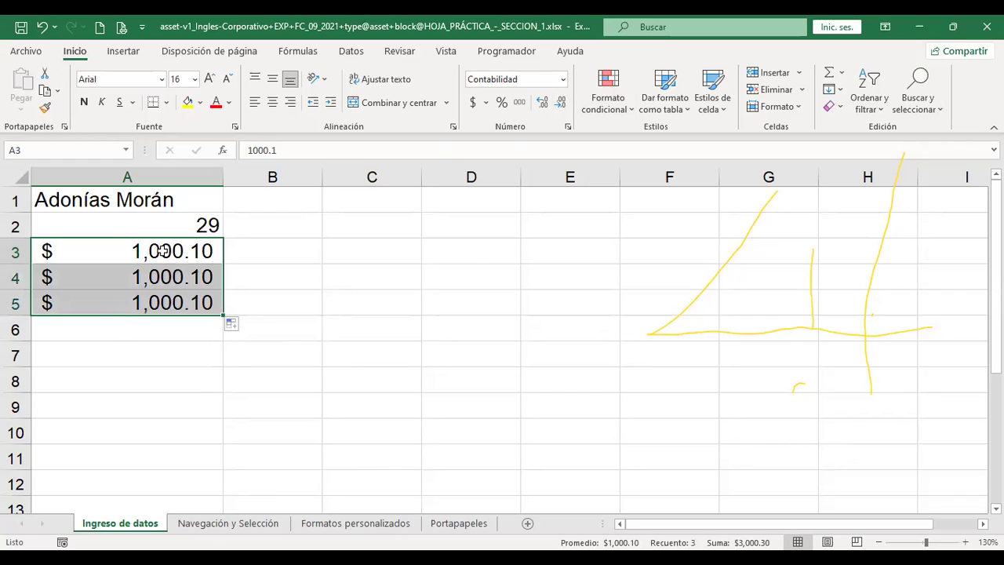
click(154, 278)
text(300)
key(Return)
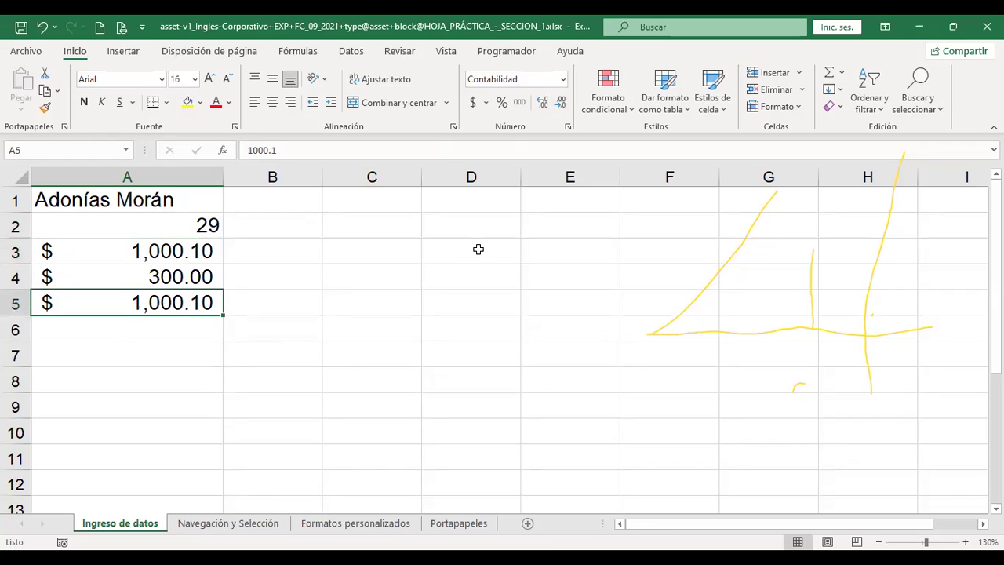
Format A3:A5 as Currency, then Accounting, showing $ 1,000.10 and $ 300.00
drag(204, 251, 204, 304)
click(562, 79)
click(544, 179)
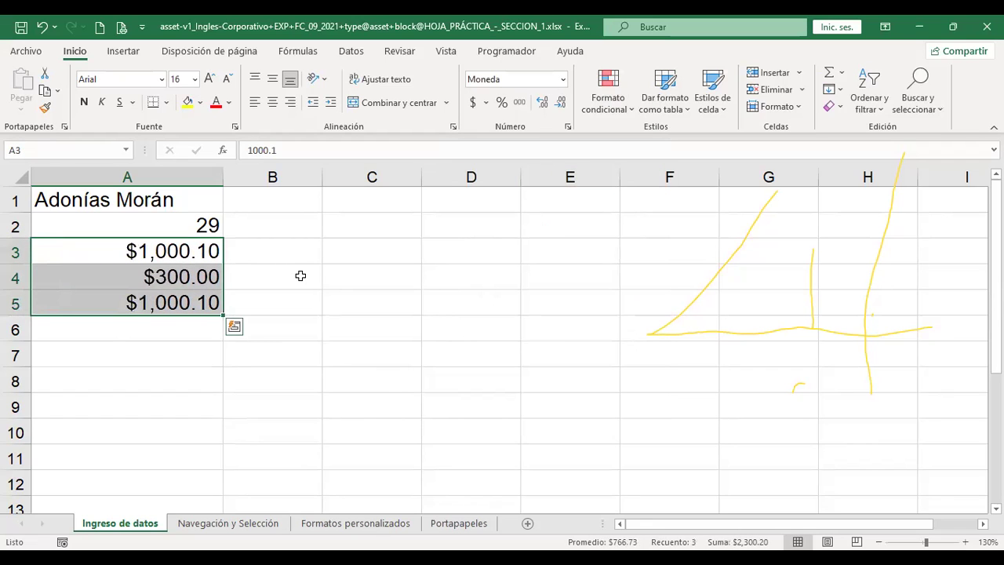
click(301, 275)
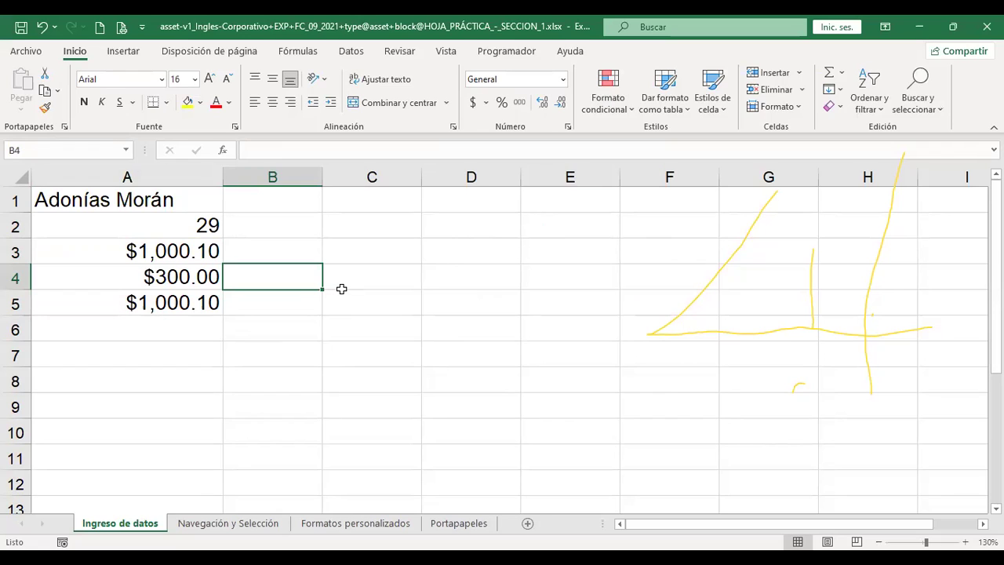
drag(139, 249, 139, 296)
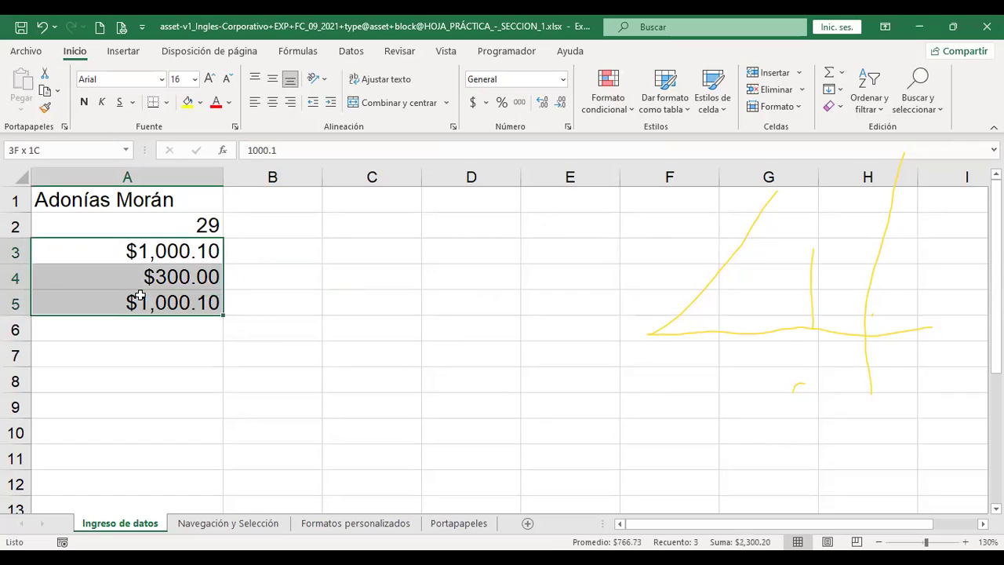
click(562, 79)
click(539, 207)
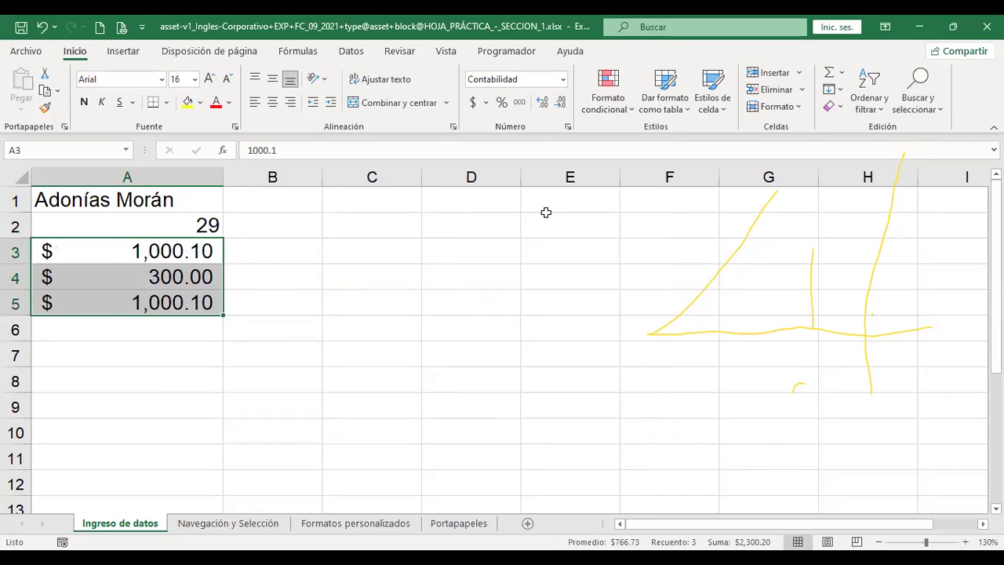
click(296, 259)
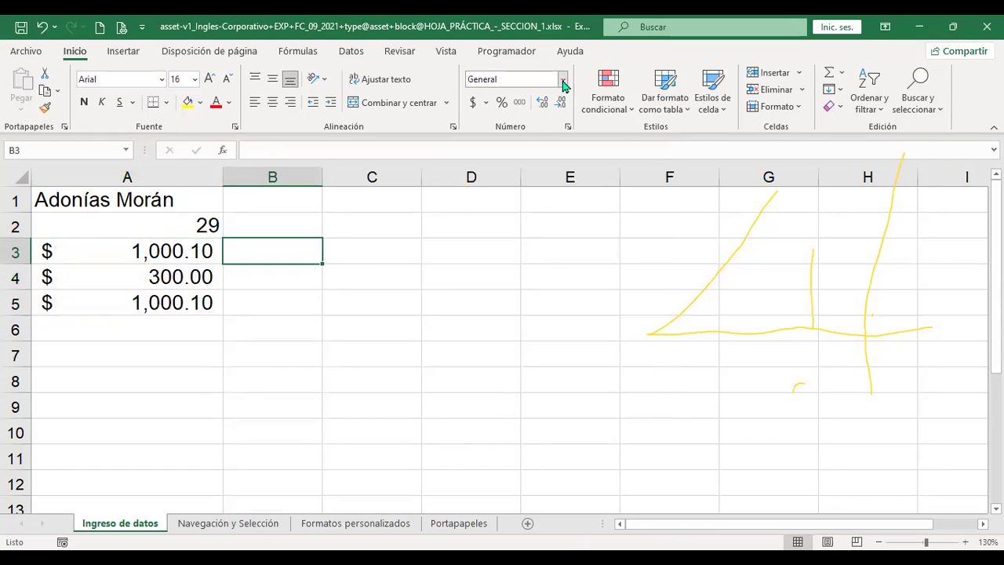
Format A2 as a Short Date, then as a Long Date, 'domingo, 29 de enero de 1900'
click(562, 80)
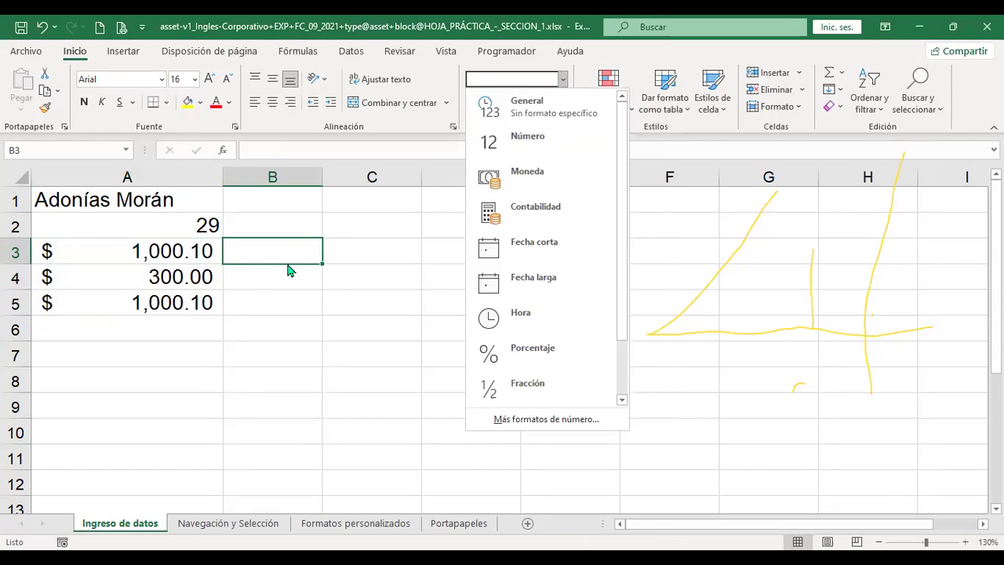
click(278, 251)
click(194, 223)
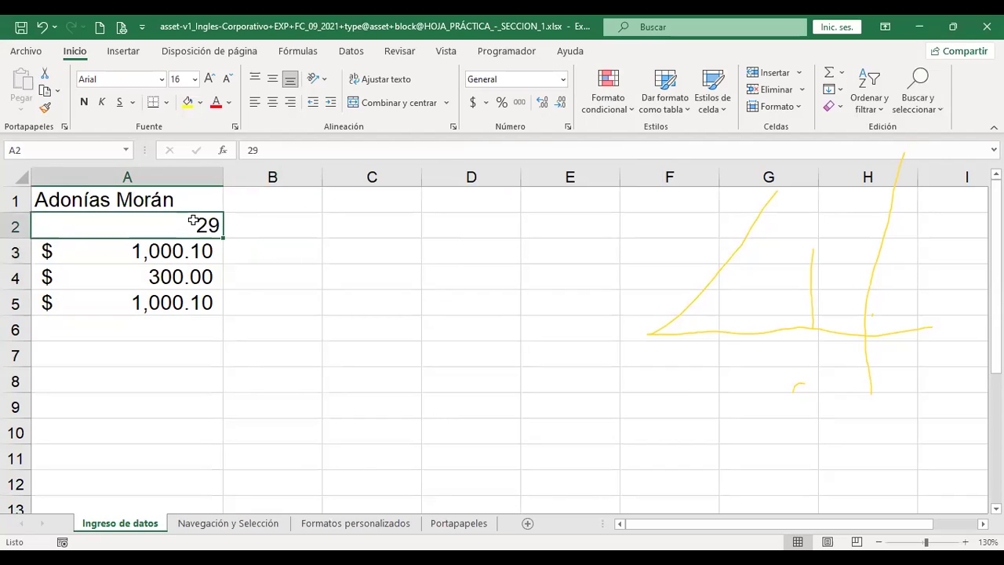
click(563, 80)
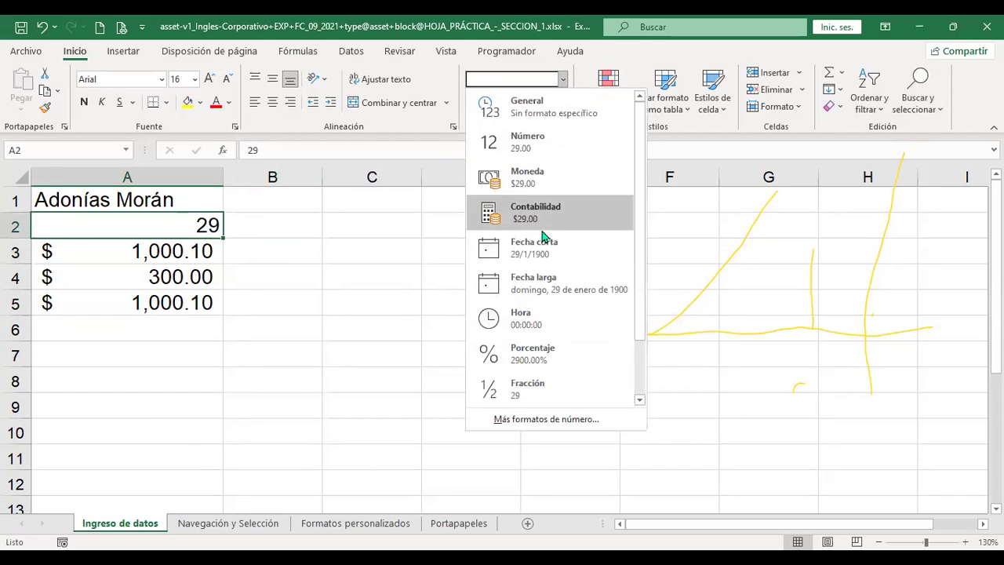
click(519, 250)
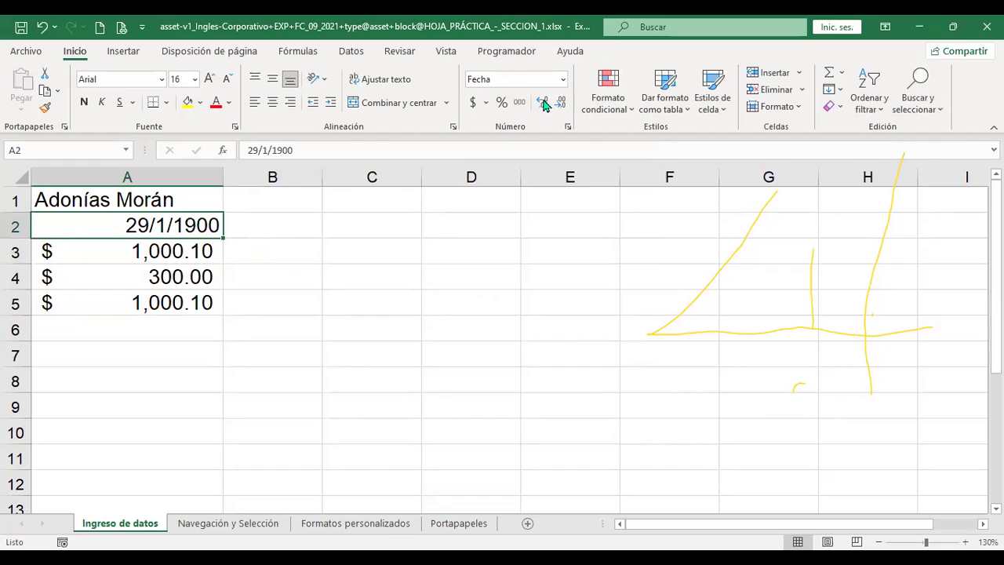
click(563, 80)
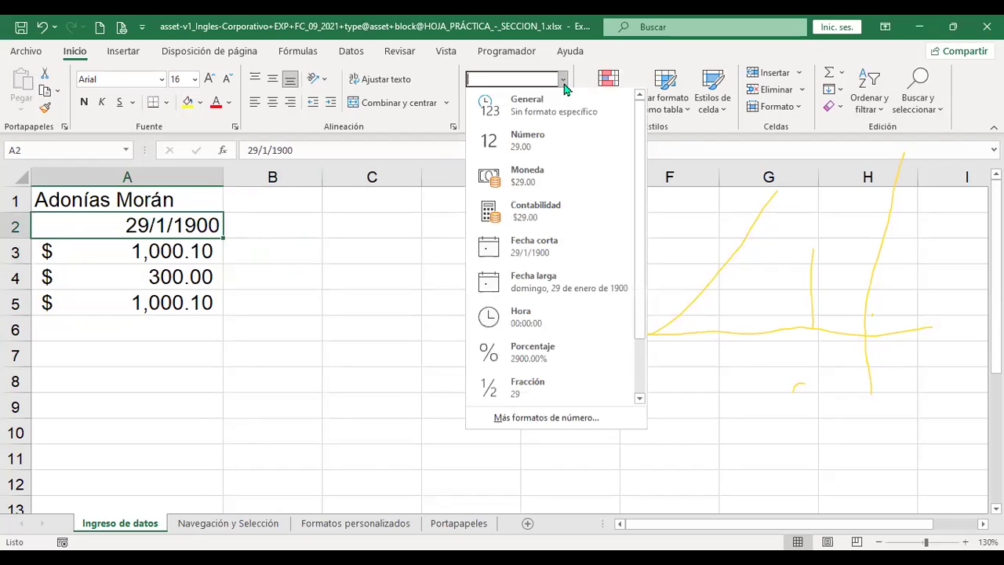
click(560, 285)
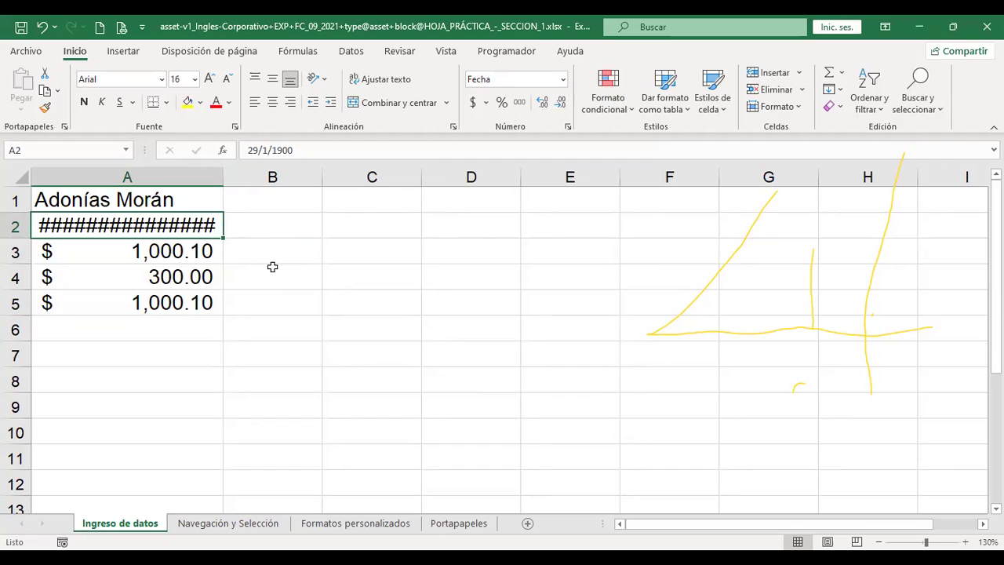
Autofit column A so the long date in A2 fully displays
double_click(221, 182)
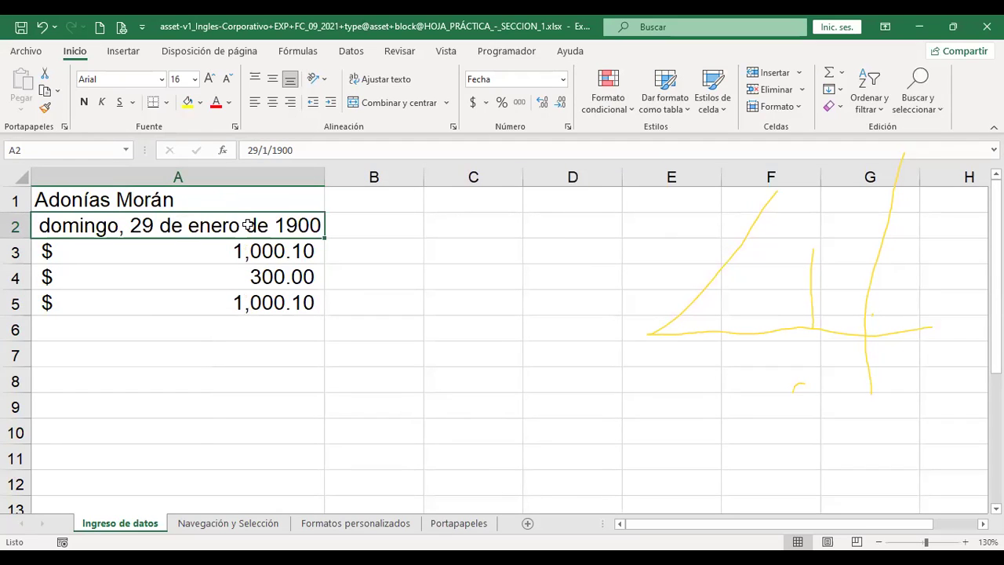
drag(320, 173, 222, 179)
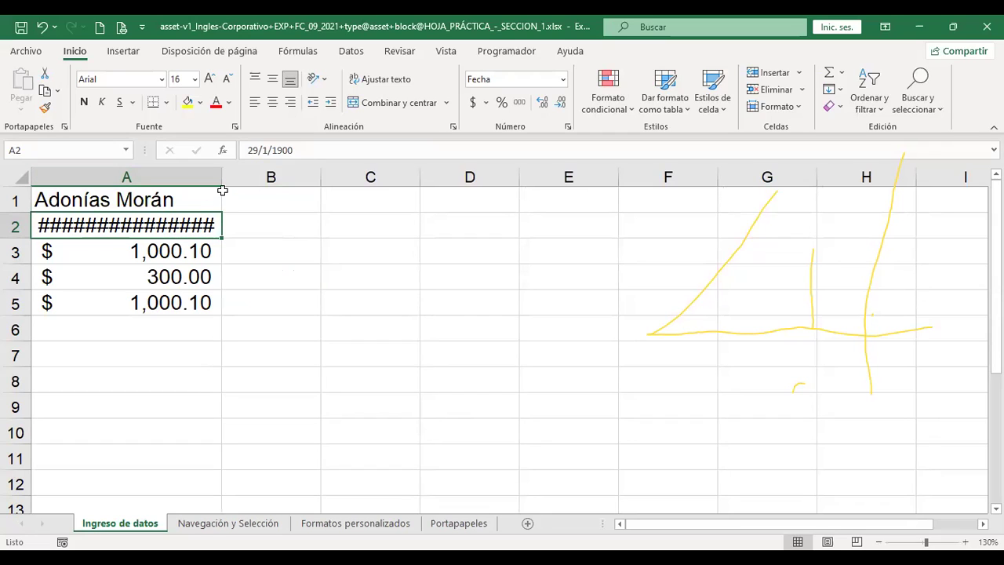
double_click(223, 178)
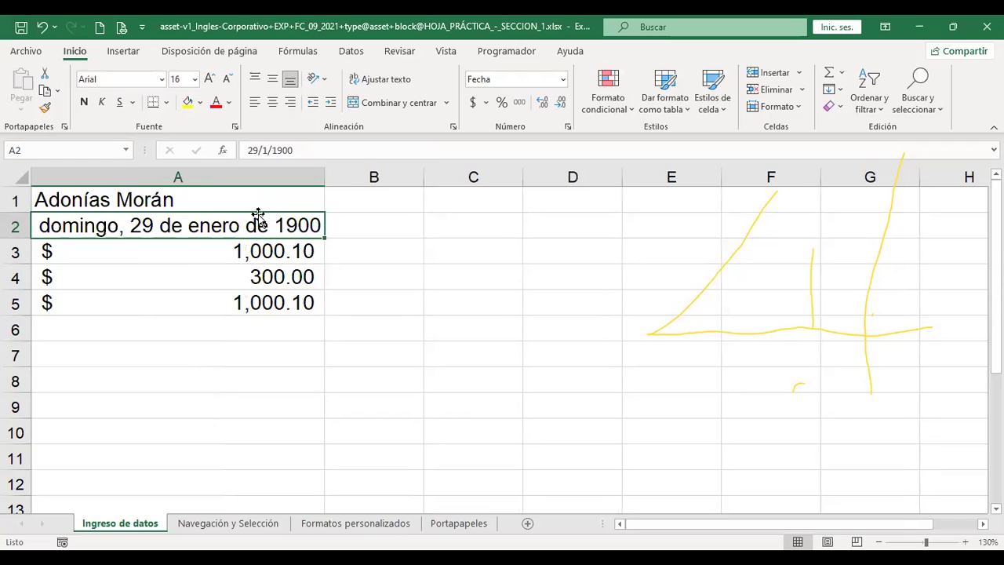
click(563, 79)
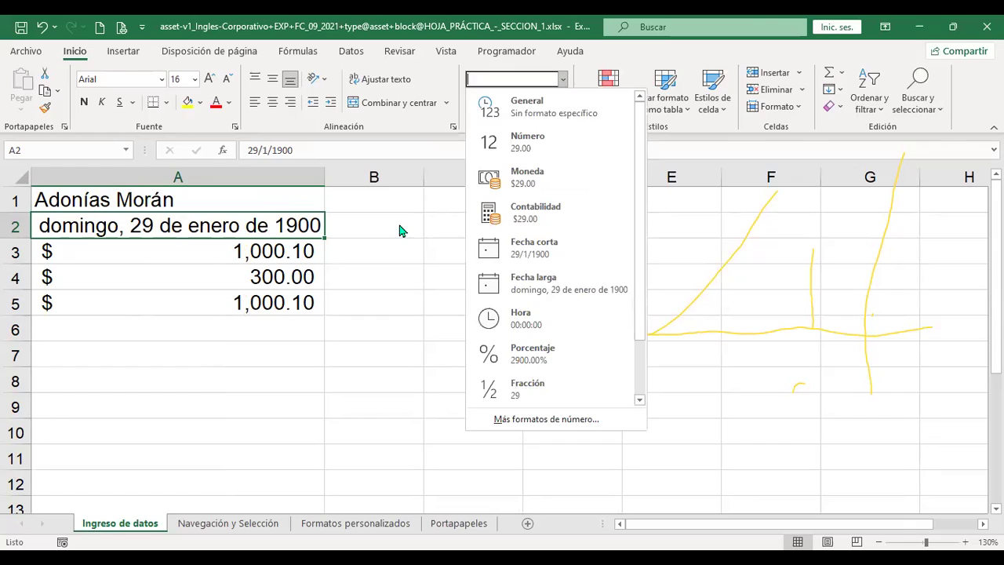
click(470, 225)
Enter 9:48 in C2 and format it as Hora so it shows 09:48:00
click(498, 223)
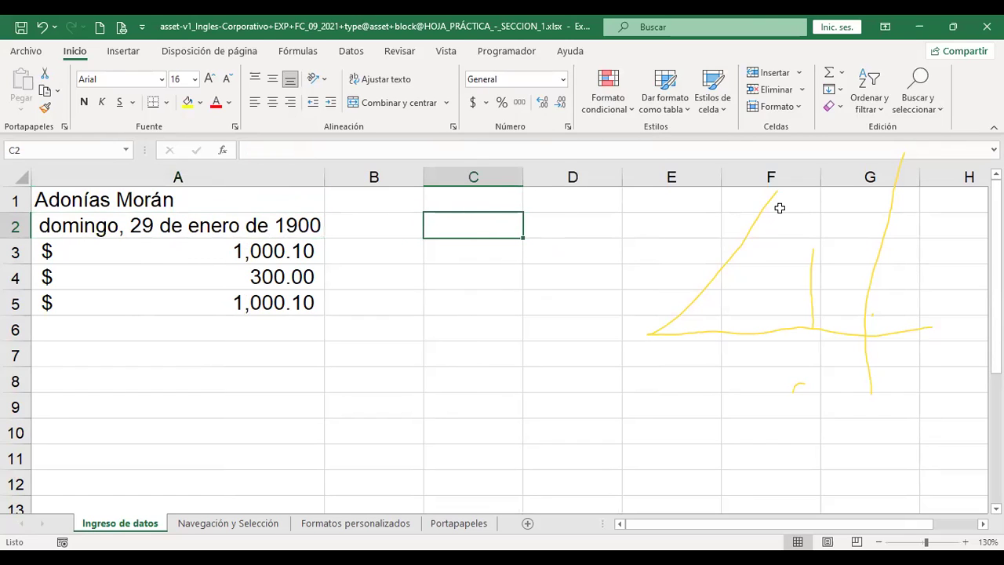
text(9:48)
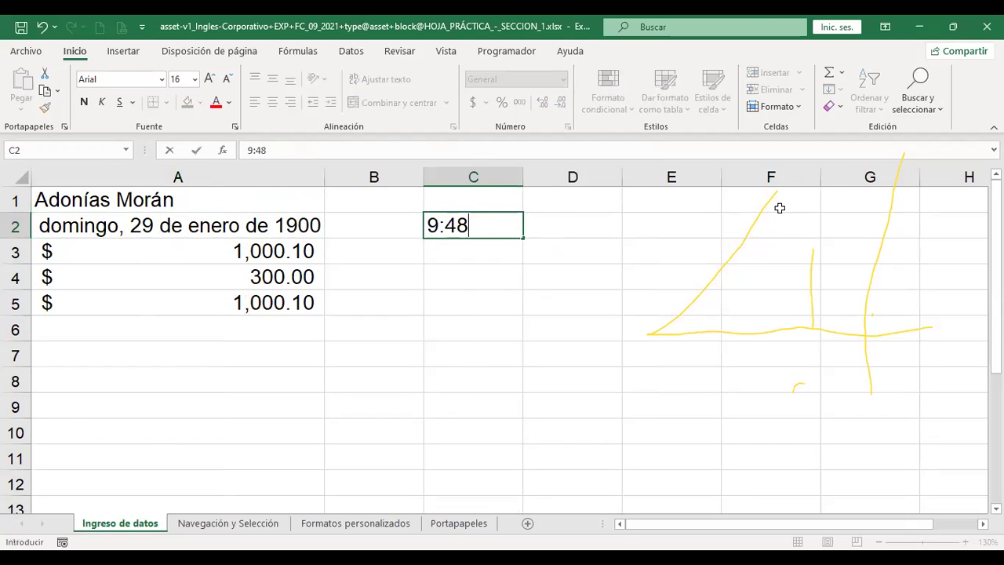
key(Return)
key(Up)
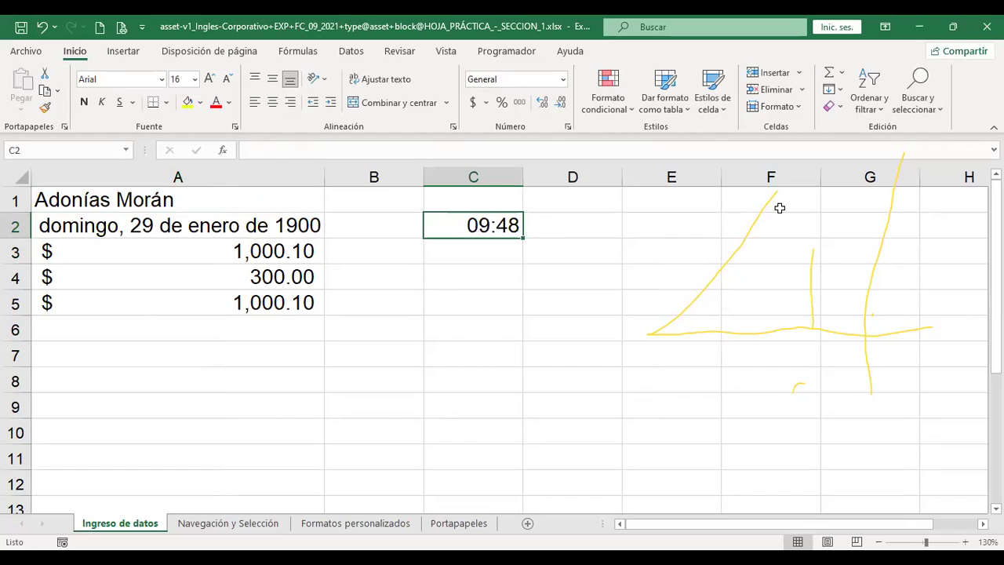
click(562, 80)
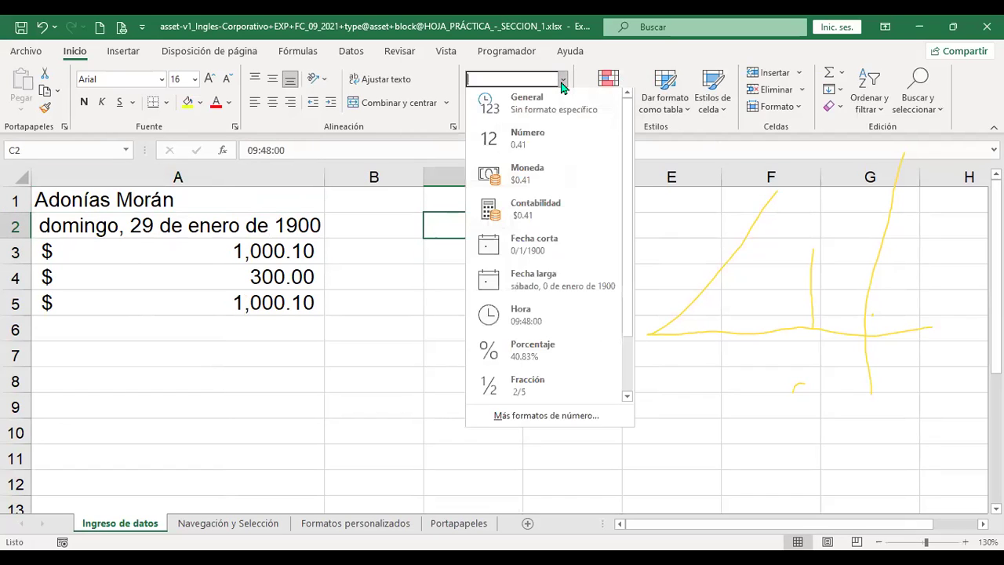
click(544, 315)
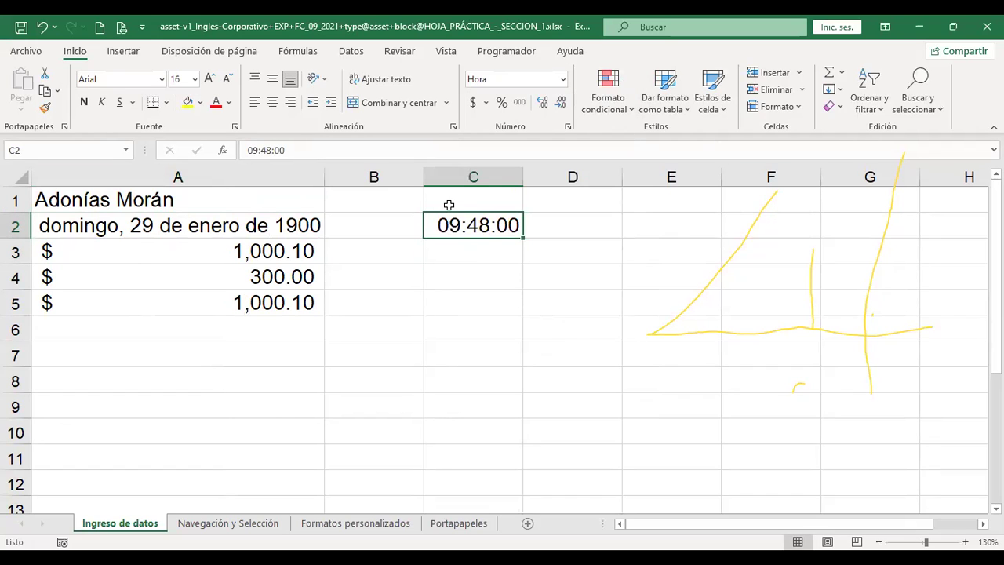
Enter 20 in C3, apply Porcentaje, and re-enter 20 so it reads 20.00%
click(564, 80)
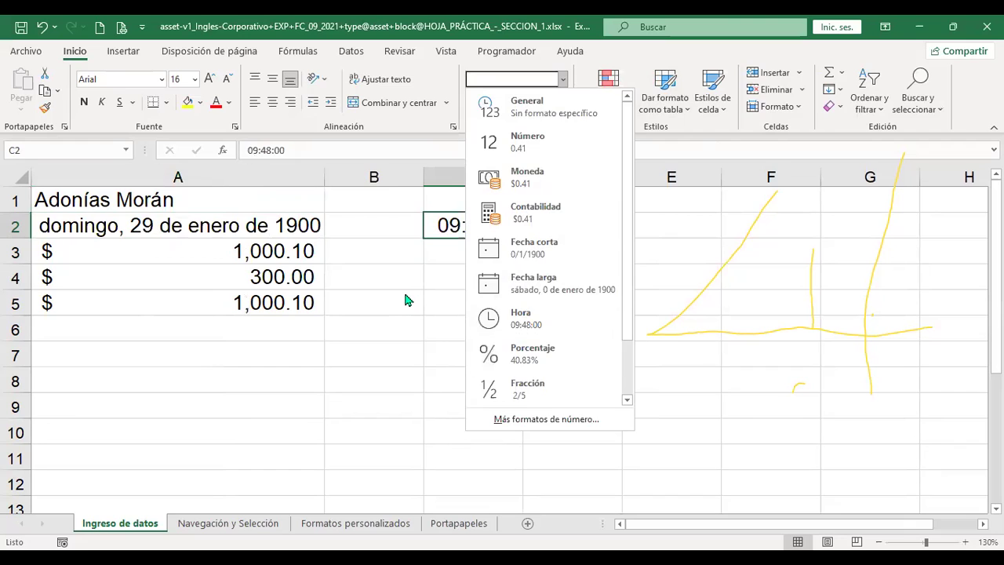
click(464, 251)
text(20)
key(Return)
key(Up)
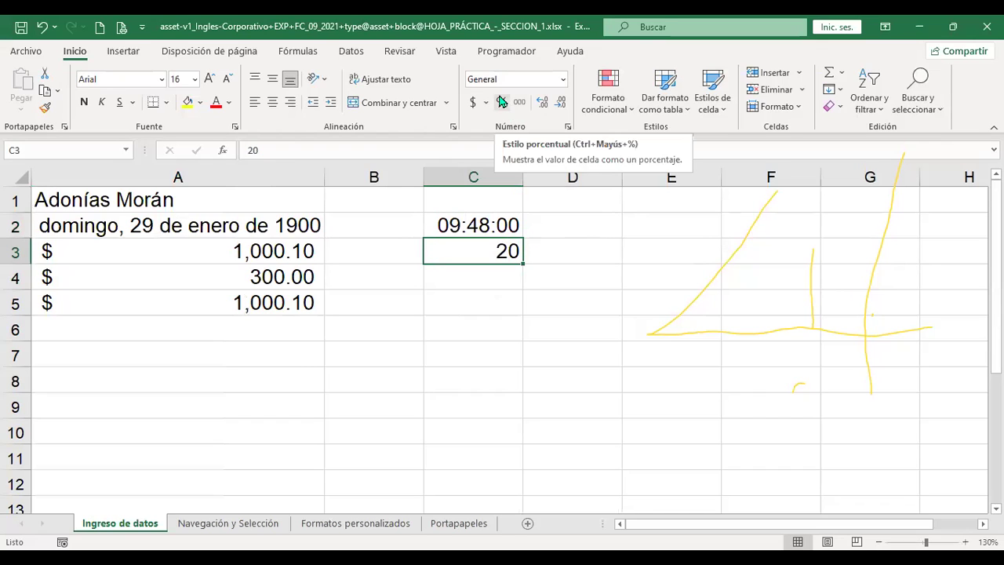
click(562, 79)
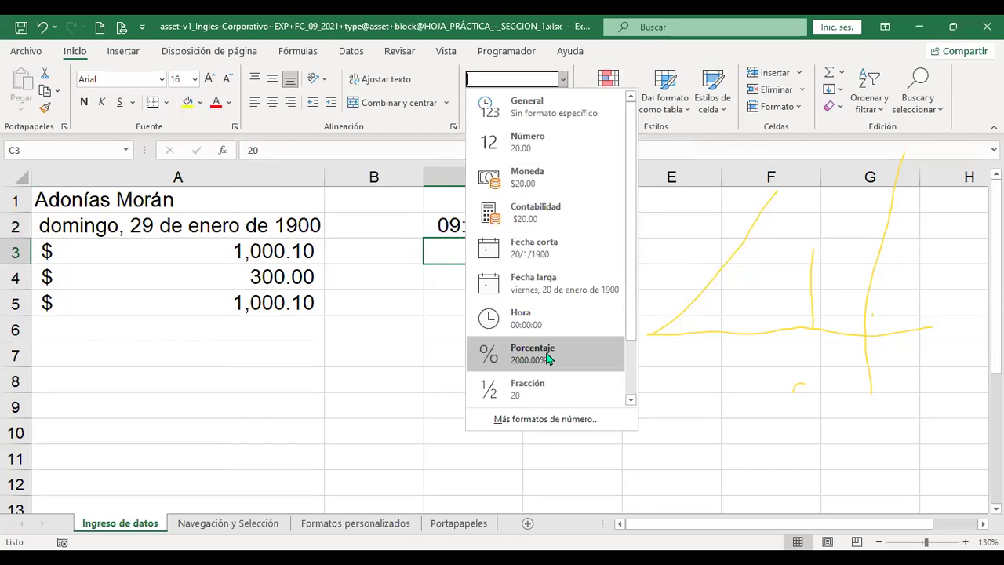
click(546, 351)
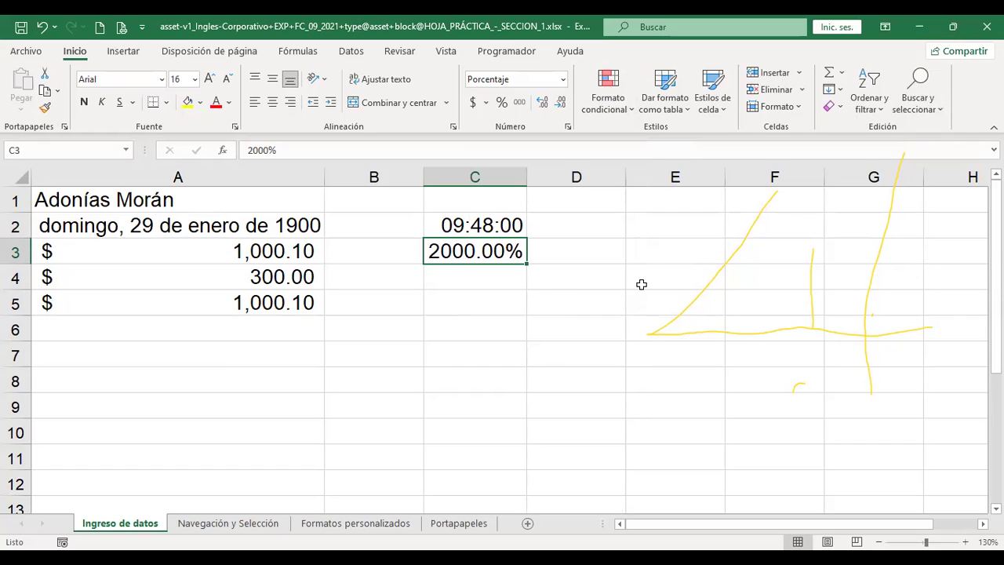
text(20)
key(Return)
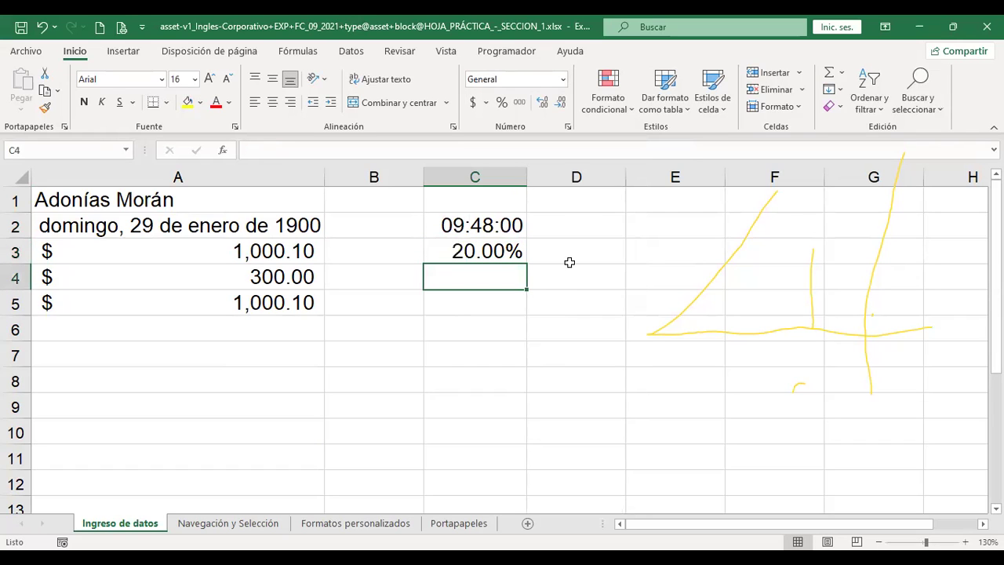
Check C3's number format without changing it, then select empty cell C4
click(496, 249)
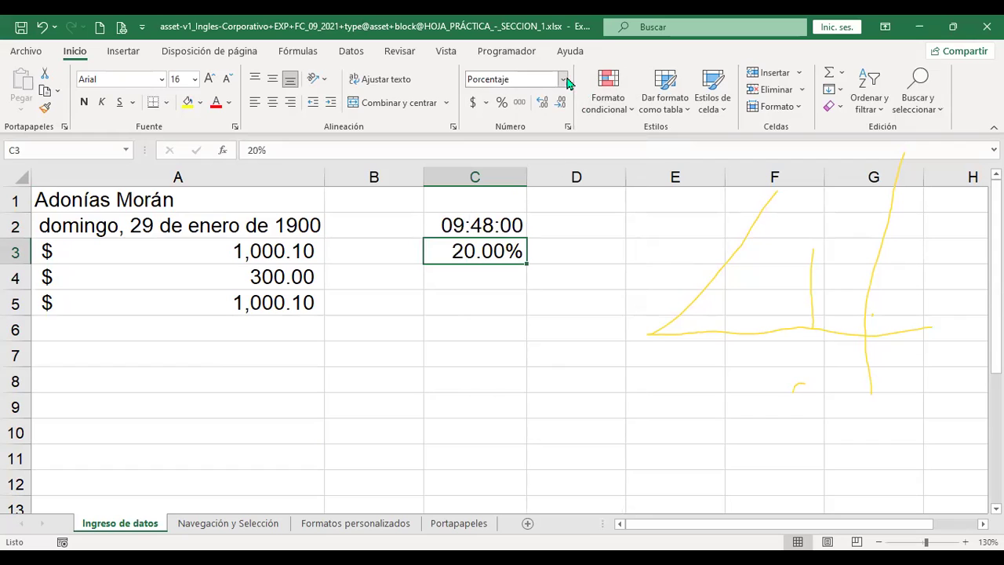
click(564, 79)
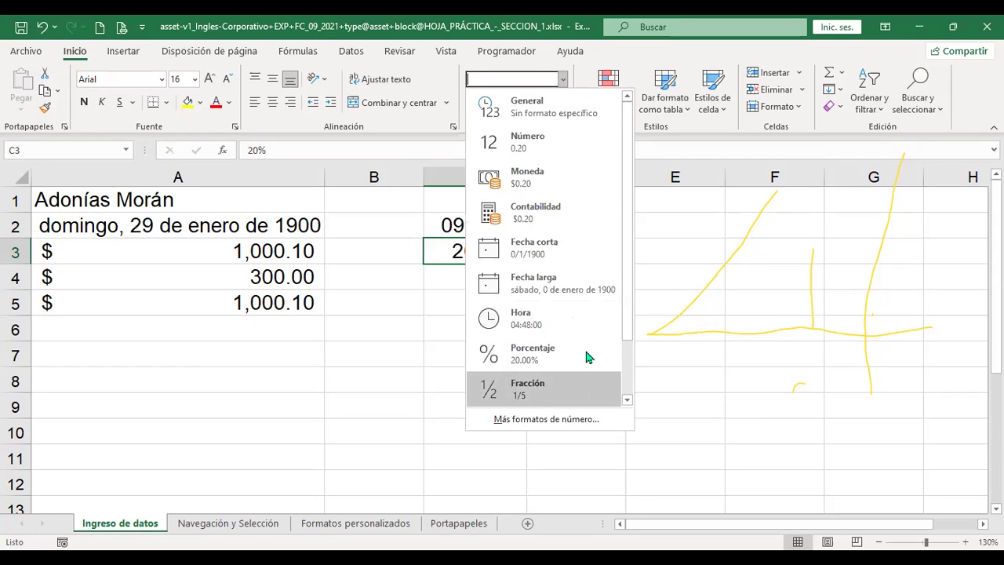
click(449, 327)
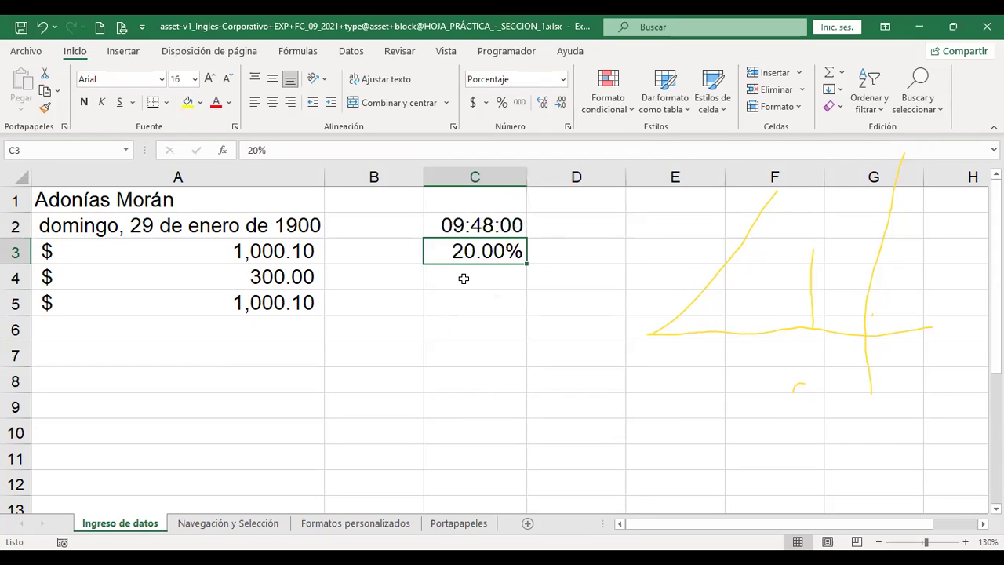
click(462, 278)
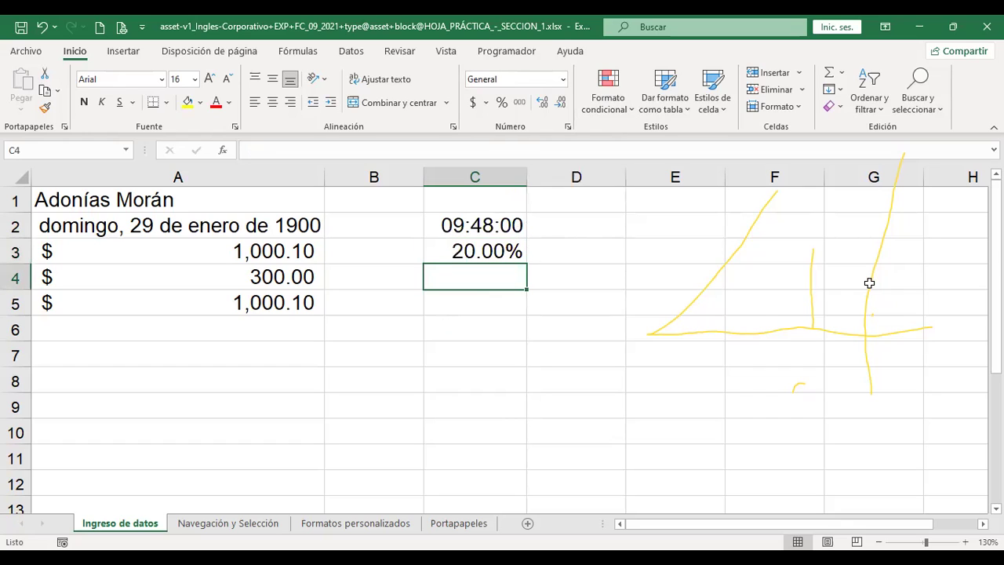
Enter .75 in C4 and try the Fracción (3/4) and Científica number formats
text(.75)
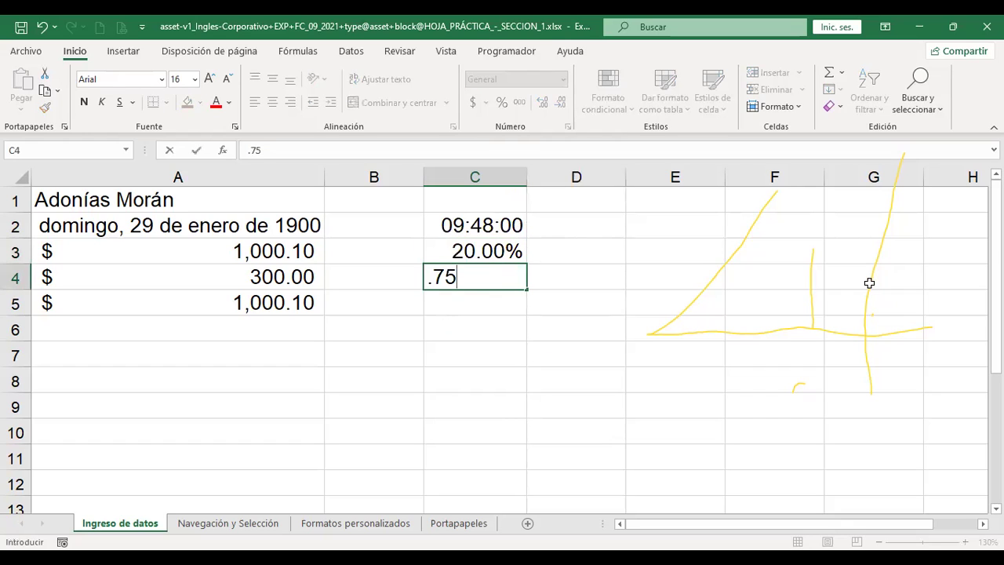
key(Return)
key(Up)
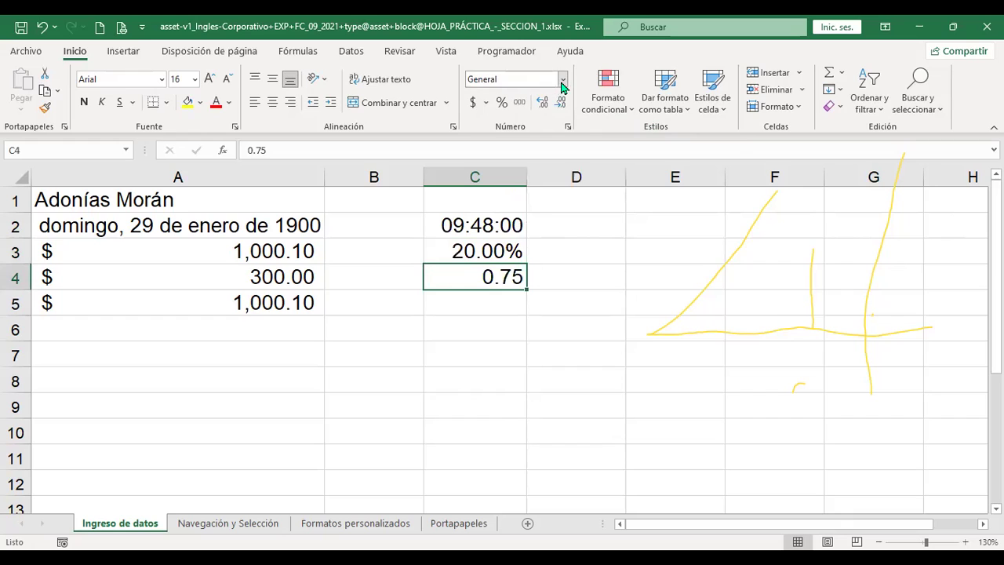
click(564, 79)
click(552, 384)
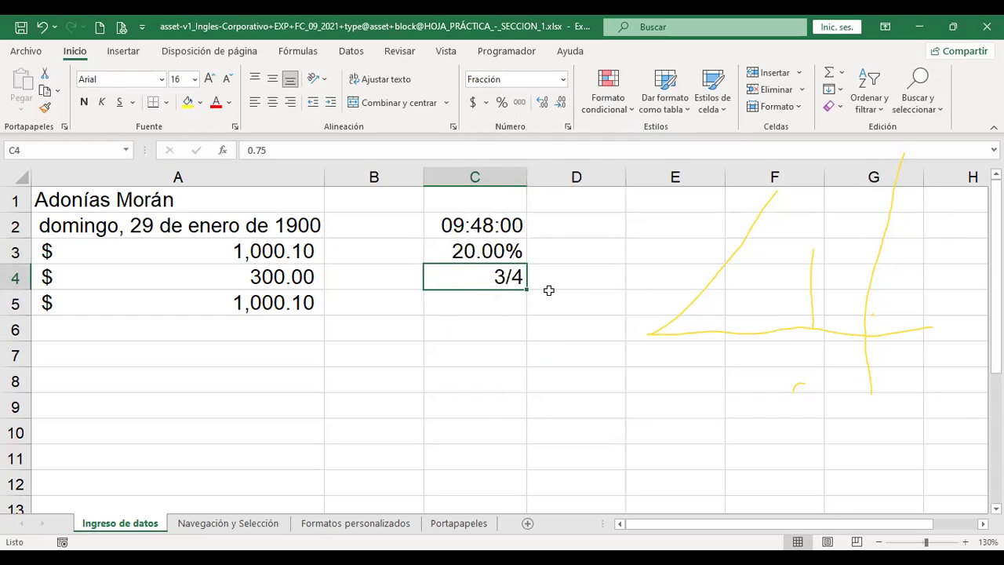
click(563, 80)
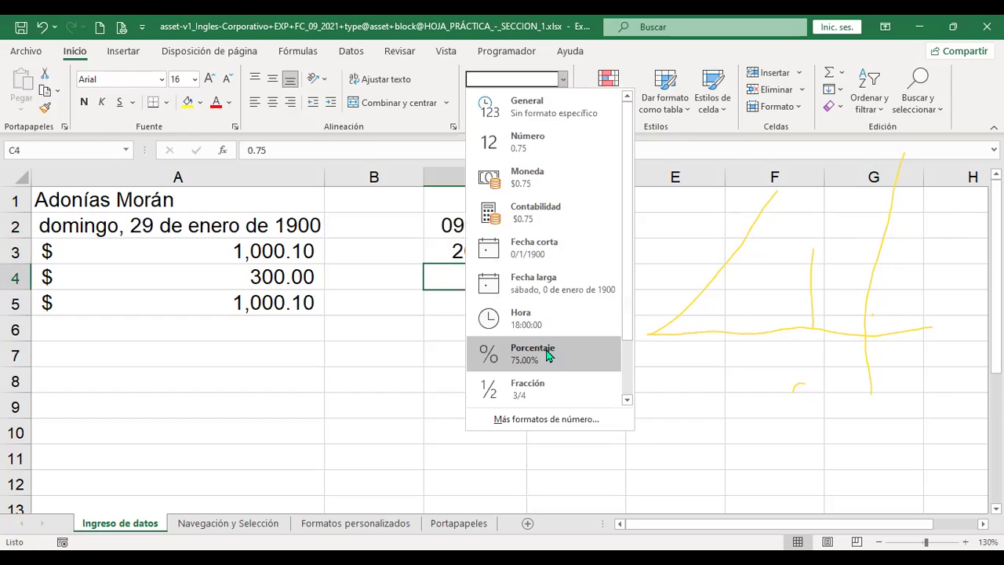
scroll(547, 356, down, 1)
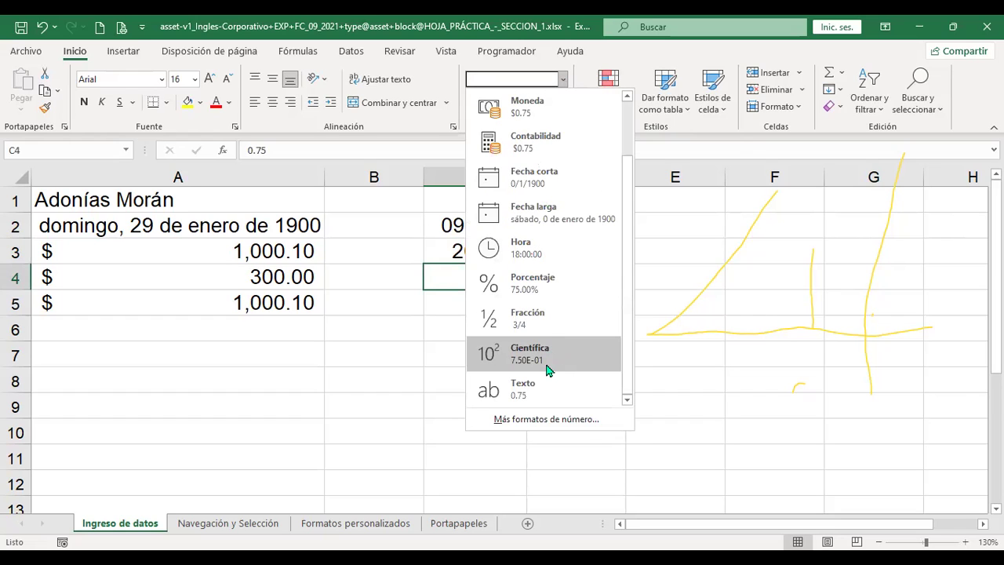
click(547, 365)
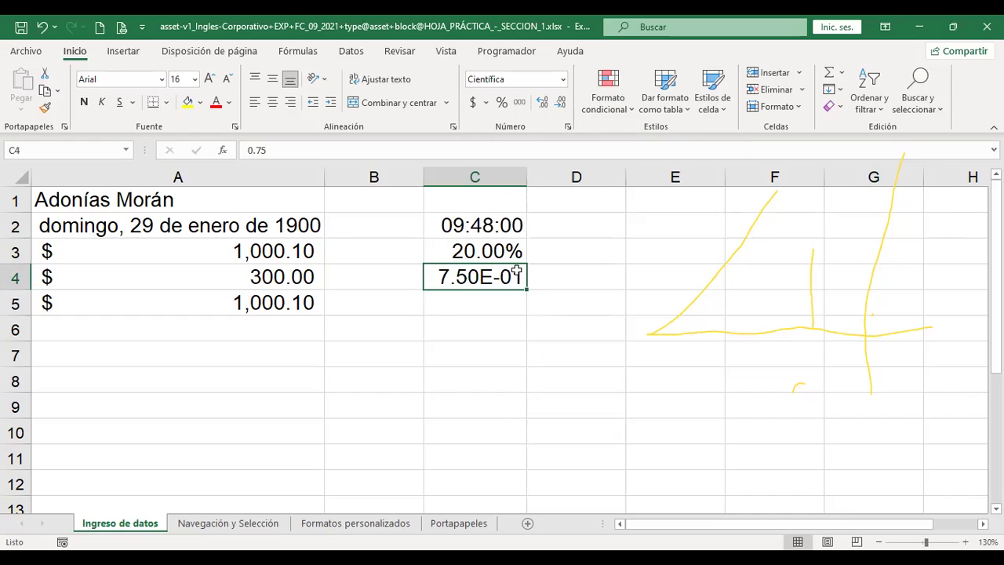
Apply Texto to C4, undo the format changes with Ctrl+Z, then select A7
click(563, 79)
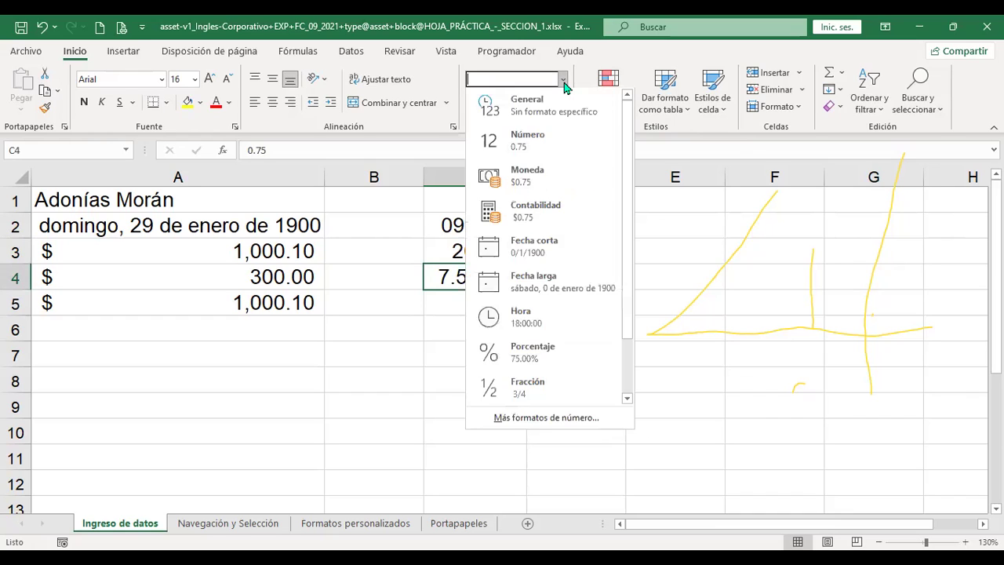
scroll(587, 397, down, 1)
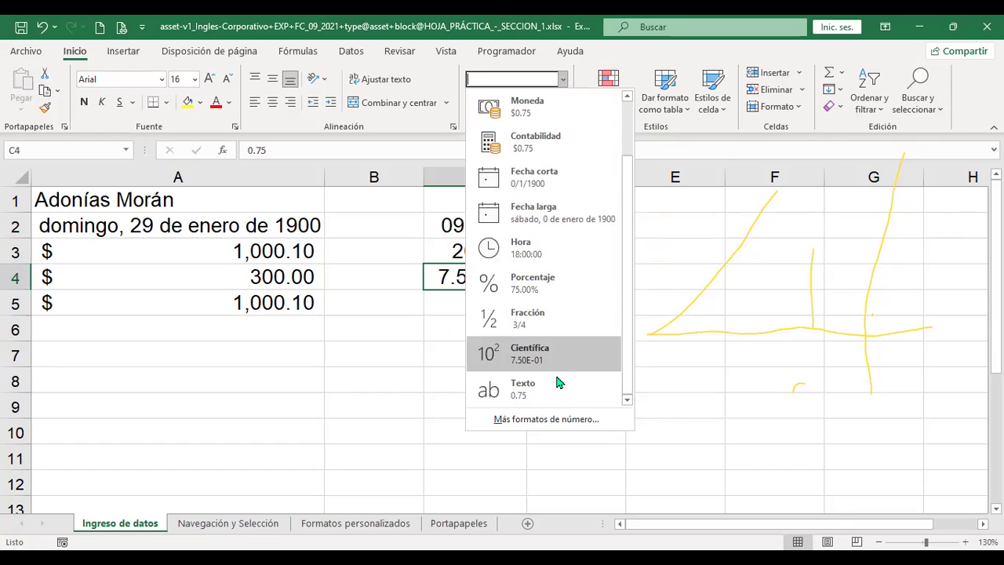
click(547, 400)
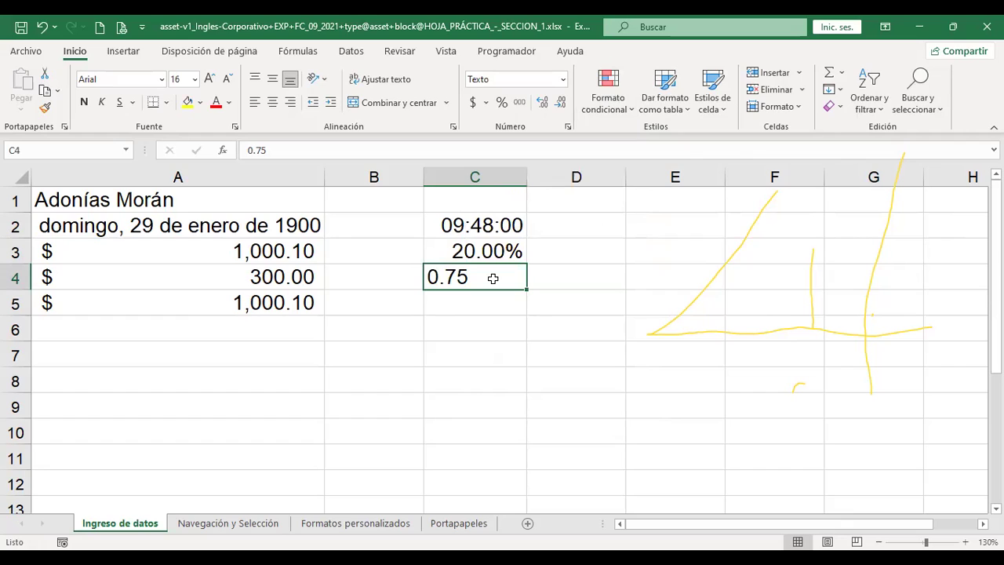
key(ctrl+z)
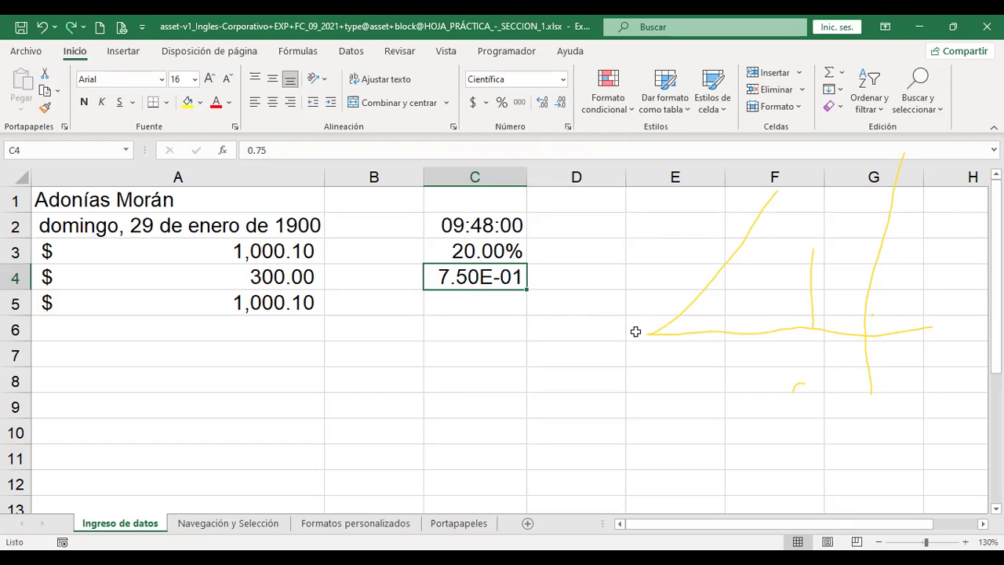
key(ctrl+z)
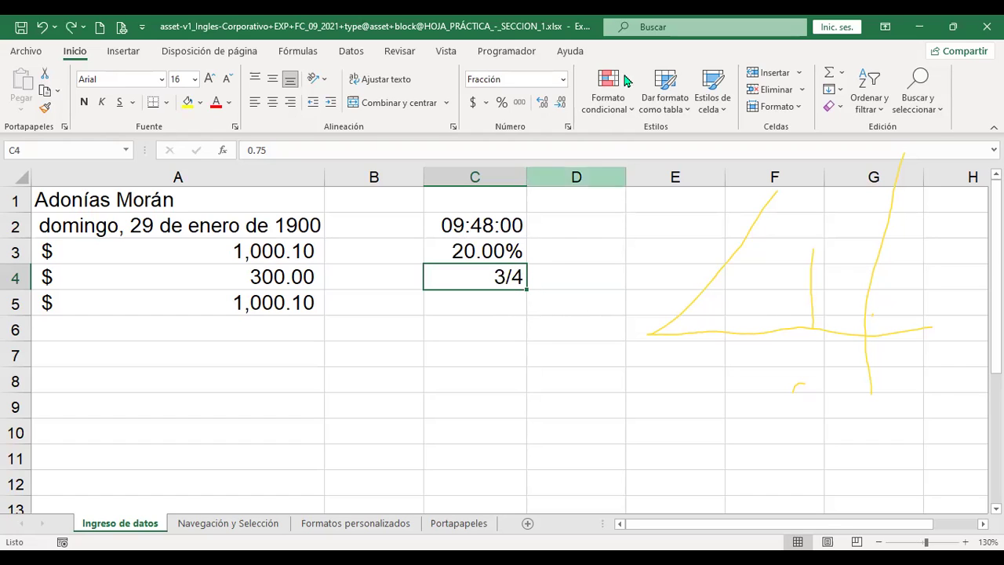
click(564, 79)
scroll(545, 325, down, 1)
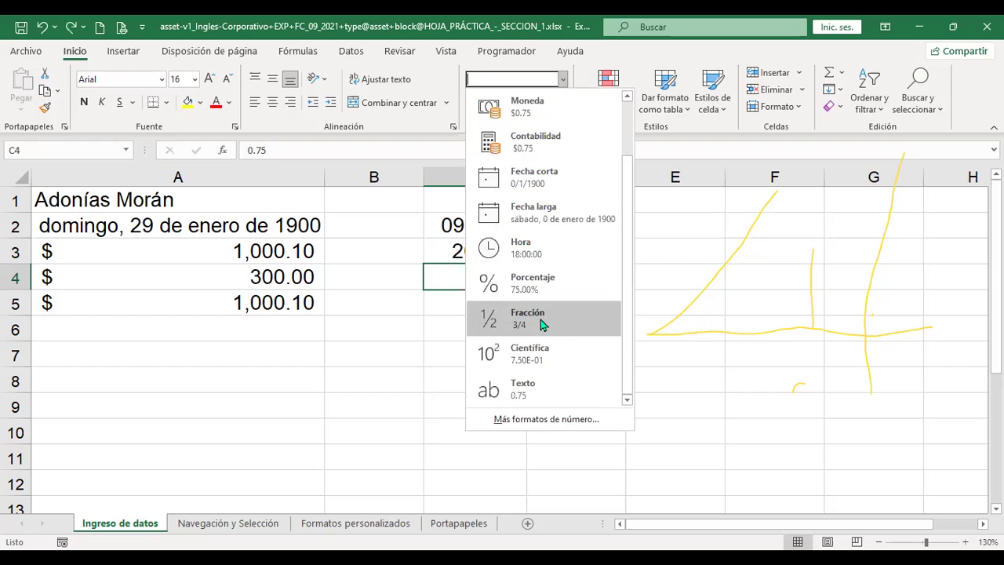
key(Escape)
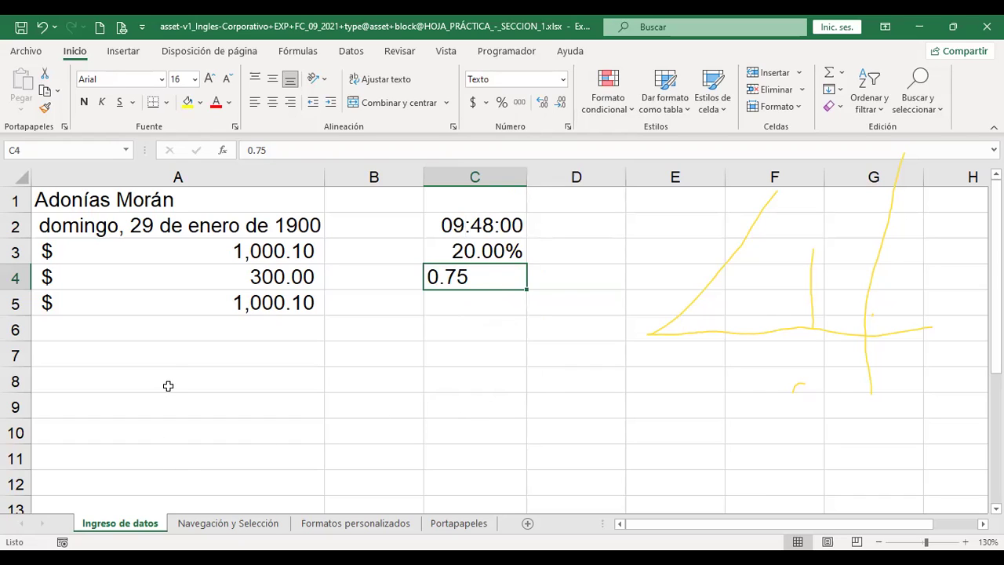
click(176, 358)
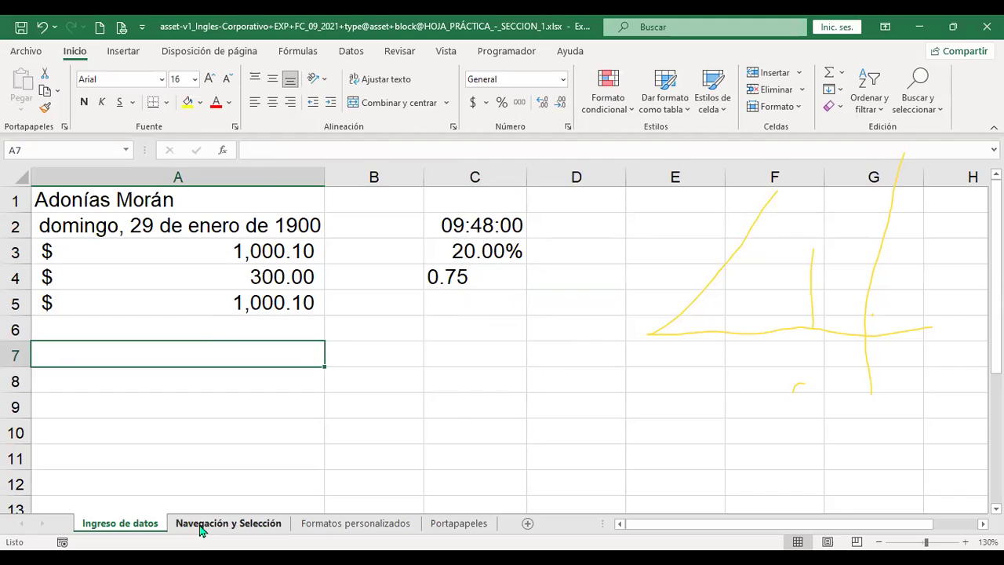
On the Navegación y Selección sheet, jump to A1, last used cell I15, then row 1048576
click(201, 529)
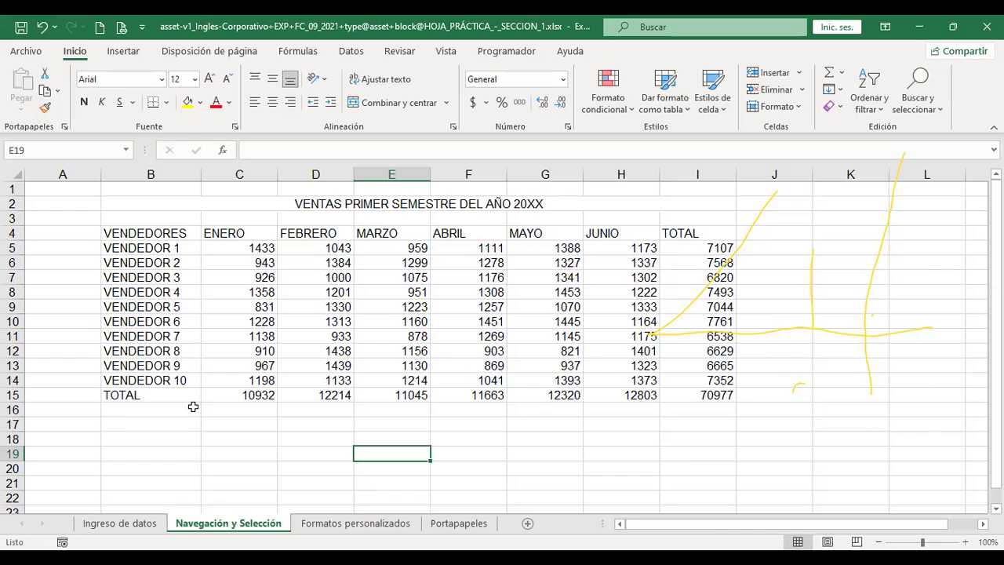
key(ctrl+Home)
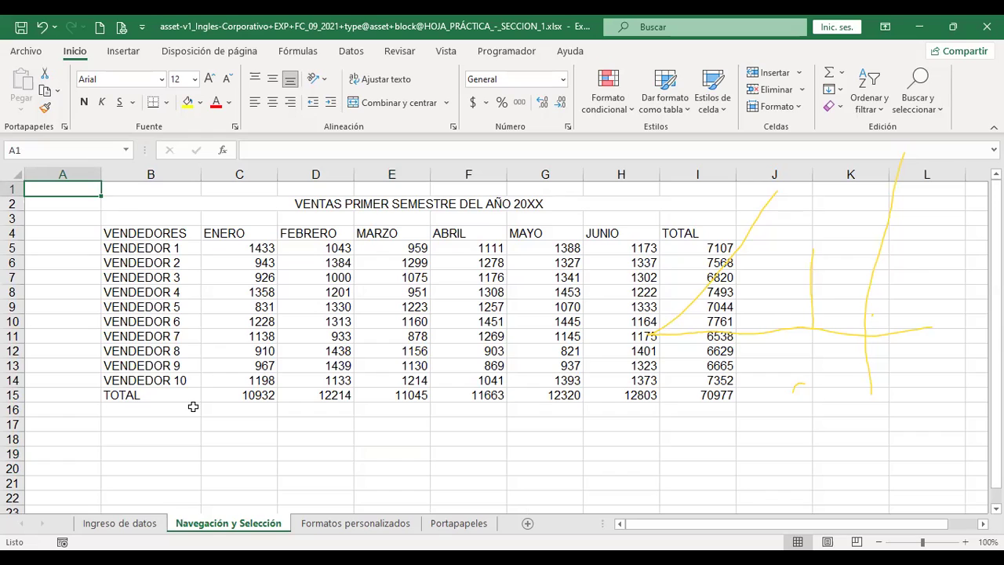
key(ctrl+End)
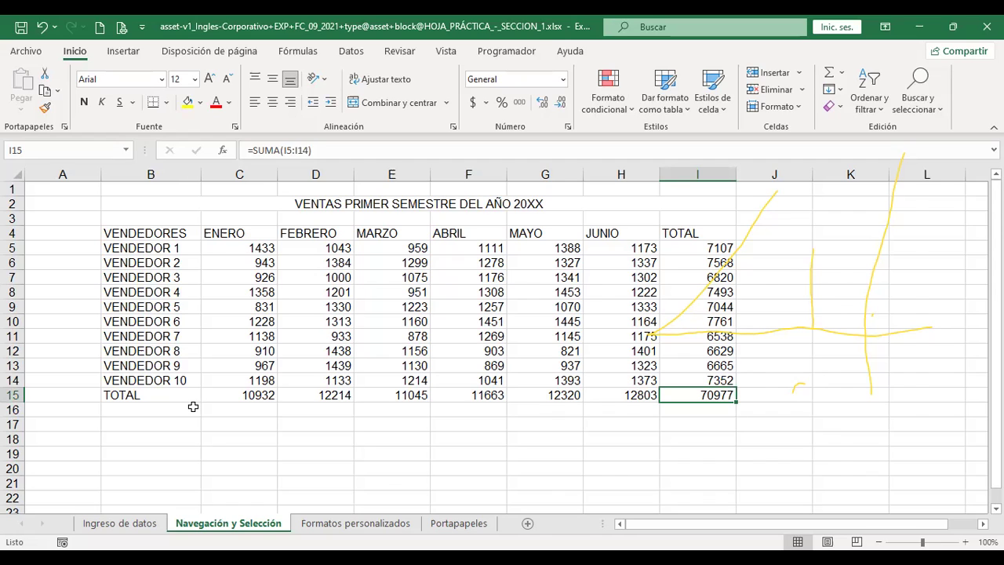
key(ctrl+Down)
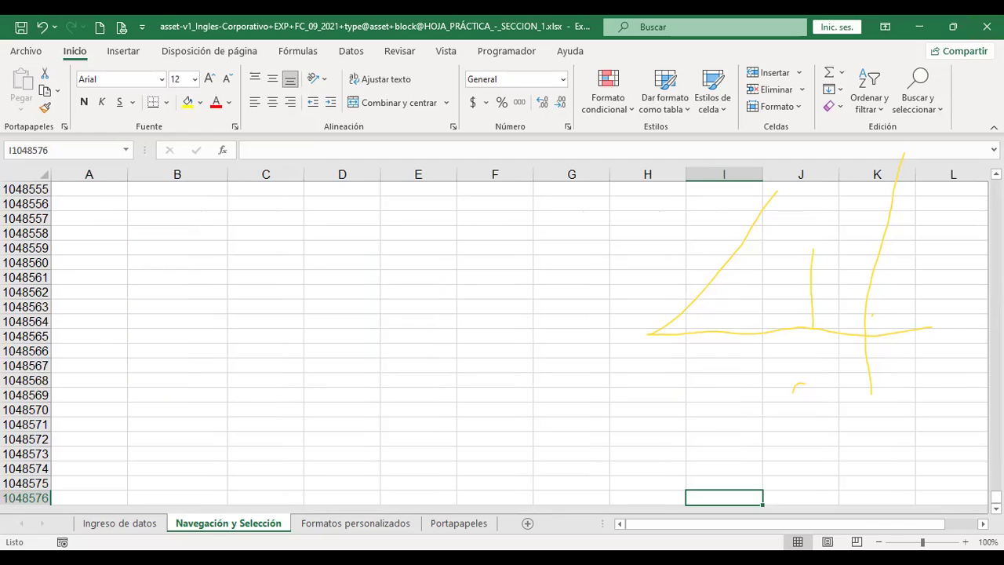
From G1047812, return to A1, jump to column XFD, back to A1, then move to the next sheet
scroll(494, 345, up, 20)
scroll(494, 345, up, 20)
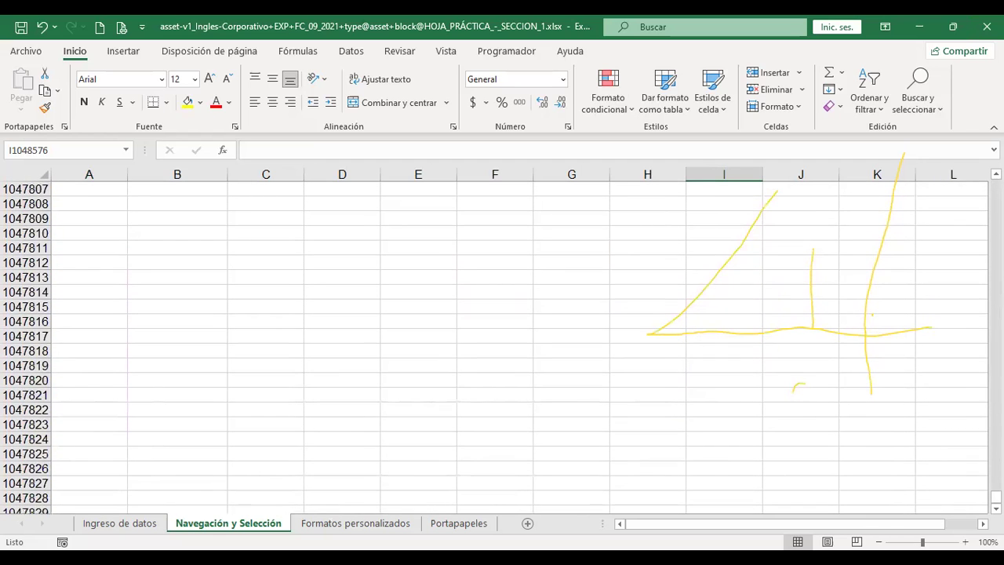
click(594, 263)
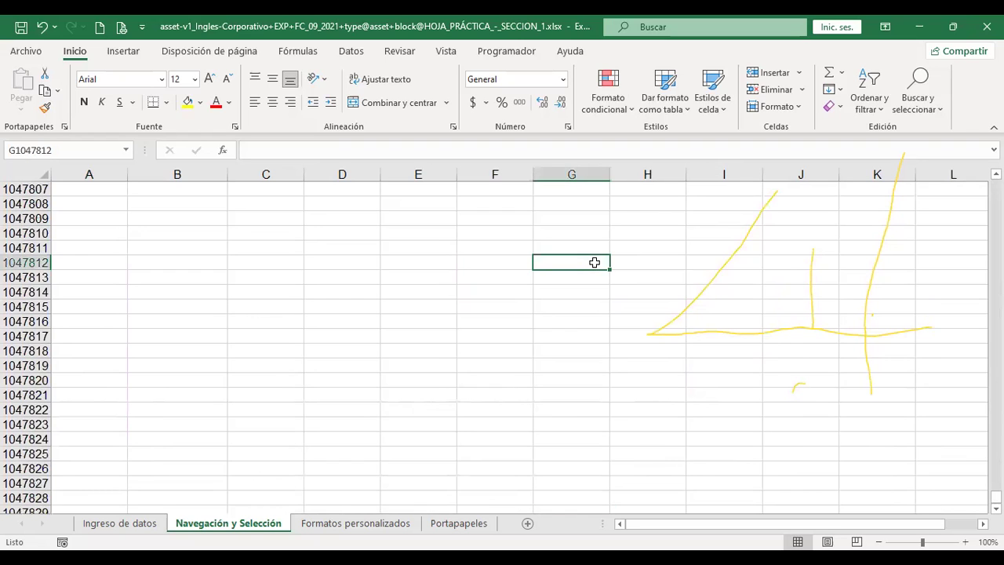
key(ctrl+Home)
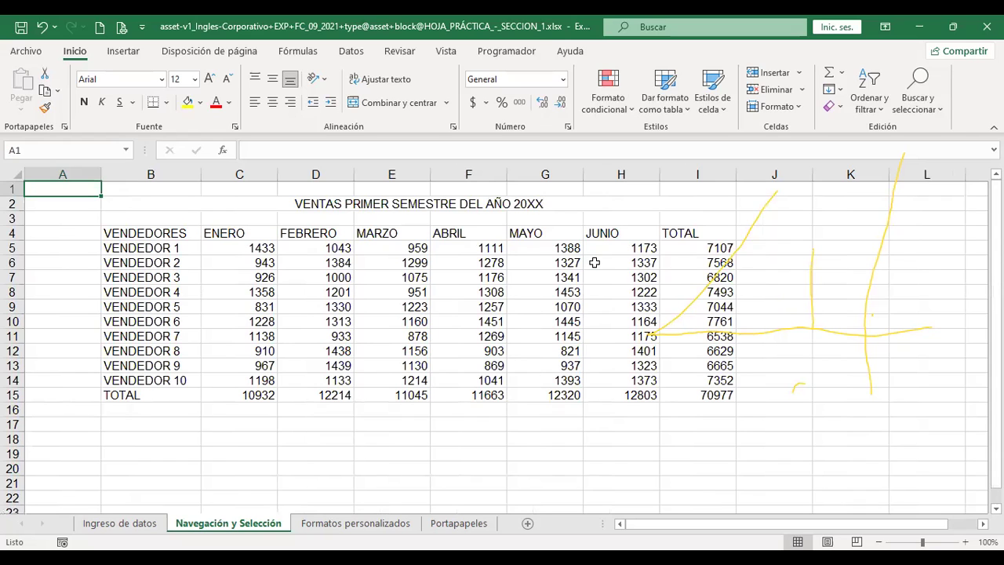
key(ctrl+Right)
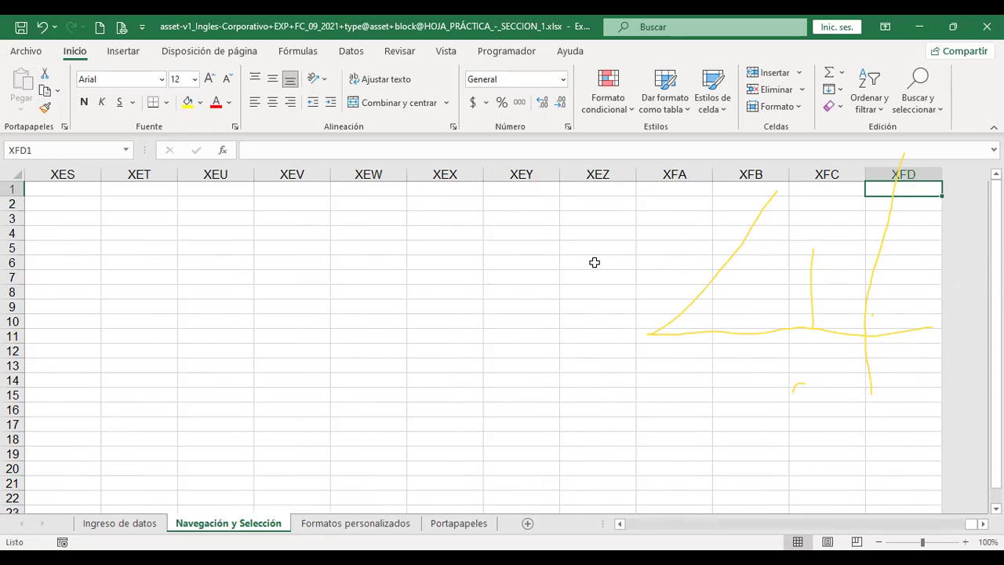
key(ctrl+Home)
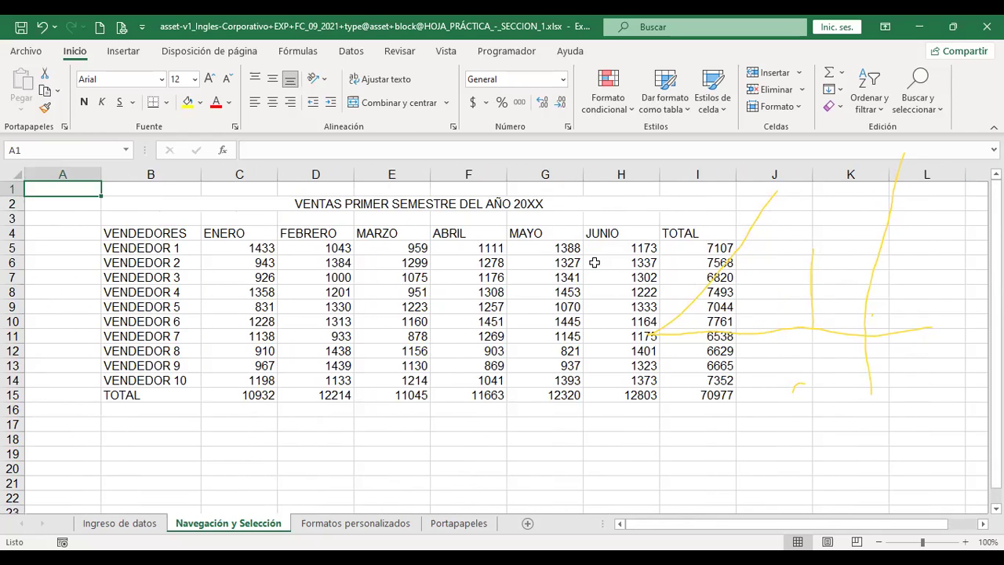
key(ctrl+Page_Down)
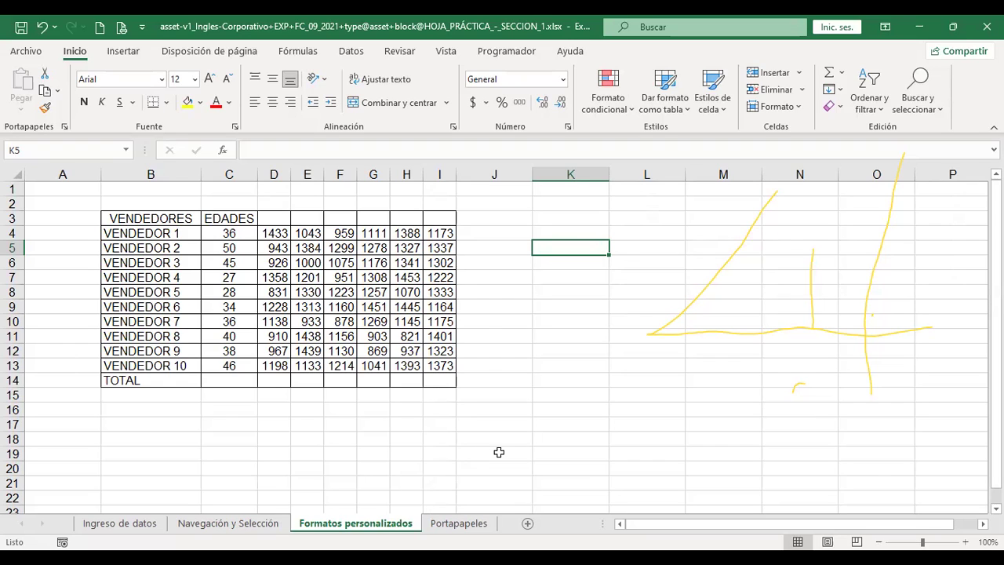
Cycle back and forth through the sheet tabs with Ctrl+Page Up/Down, ending on Navegación y Selección
key(ctrl+Page_Up)
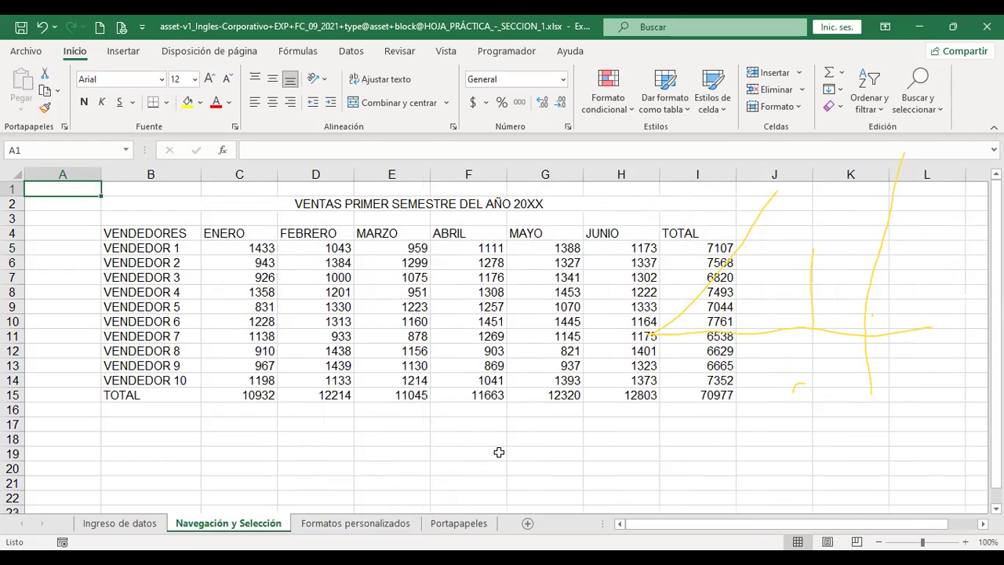
key(ctrl+Page_Down)
key(ctrl+Page_Down)
key(ctrl+Page_Up)
key(ctrl+Page_Up)
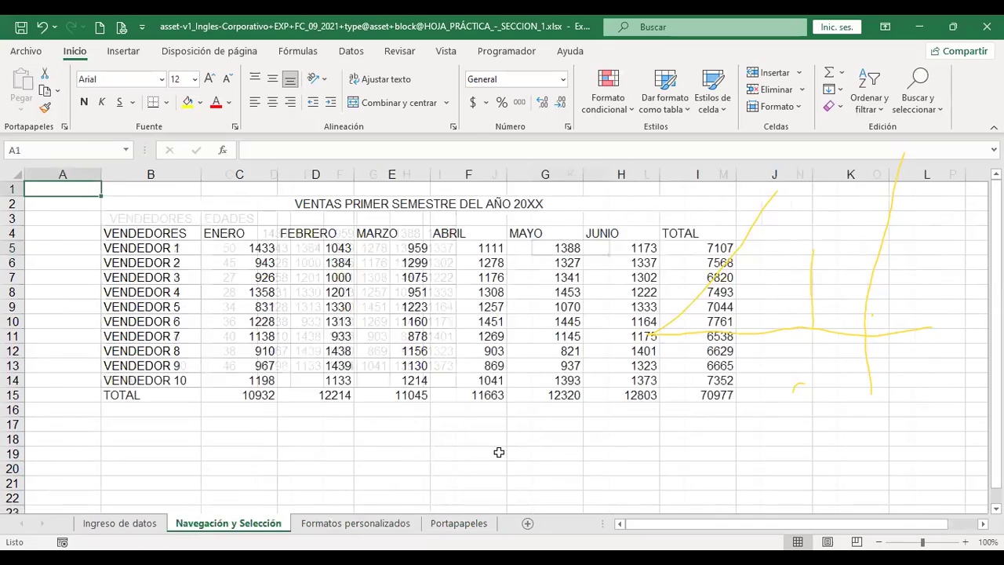
key(ctrl+Page_Up)
key(ctrl+Page_Down)
key(ctrl+Page_Down)
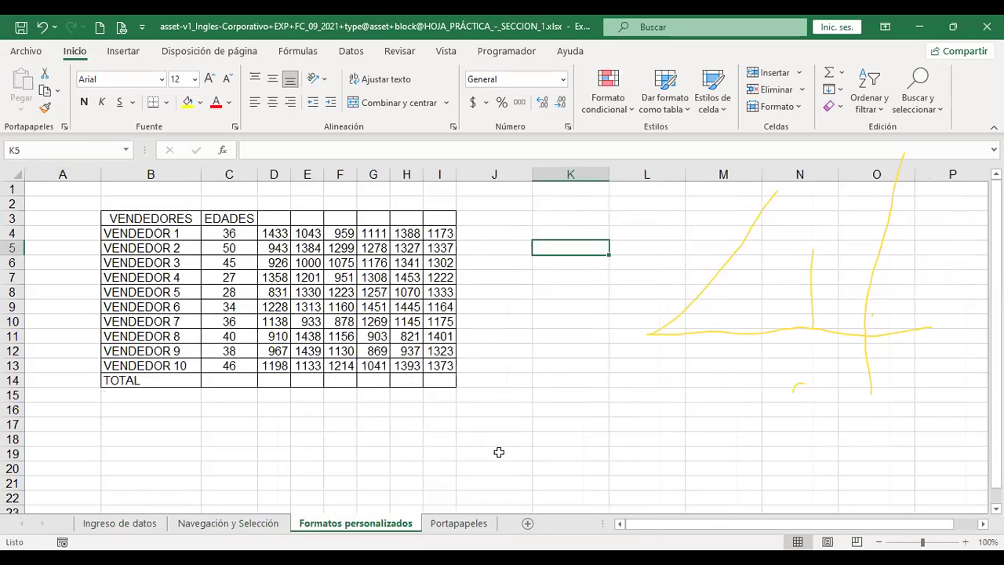
key(ctrl+Page_Up)
key(ctrl+Page_Up)
key(ctrl+Page_Down)
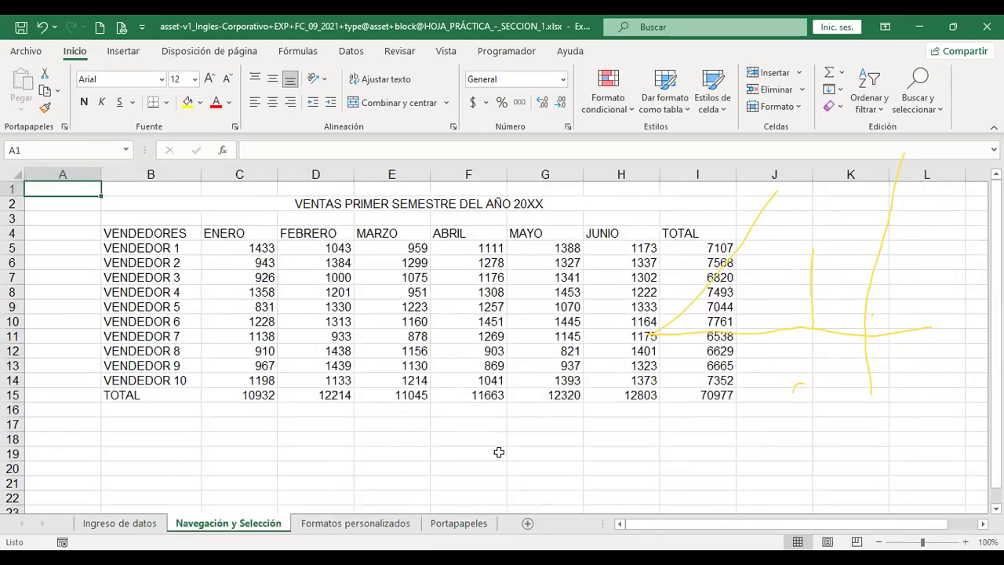
key(ctrl+Page_Down)
key(ctrl+Page_Down)
key(ctrl+Page_Up)
key(ctrl+Page_Up)
Select the B2 title, the seller names B4:B14, extend through ENERO and FEBRERO, then add G4:G9
click(343, 206)
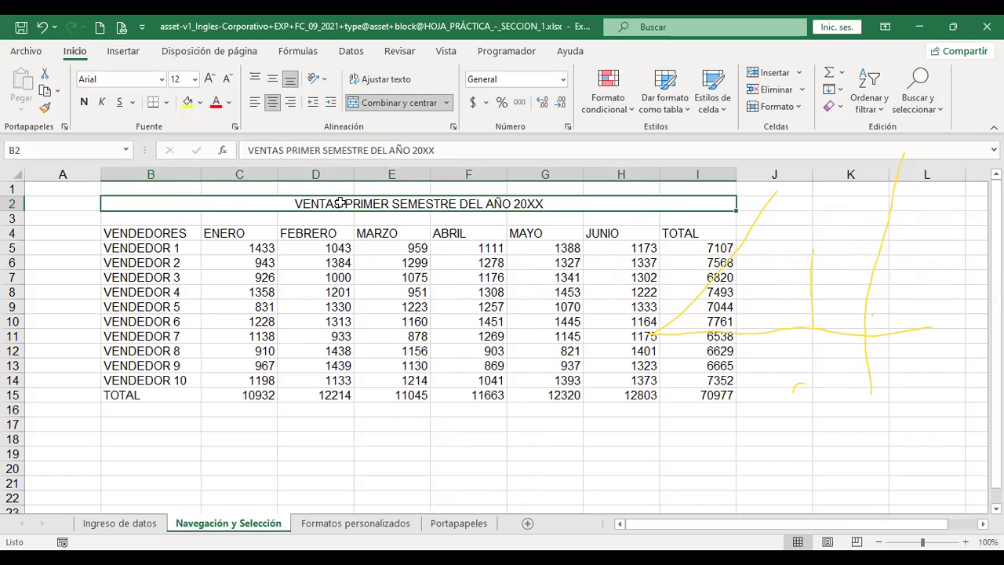
click(179, 233)
drag(179, 232, 179, 380)
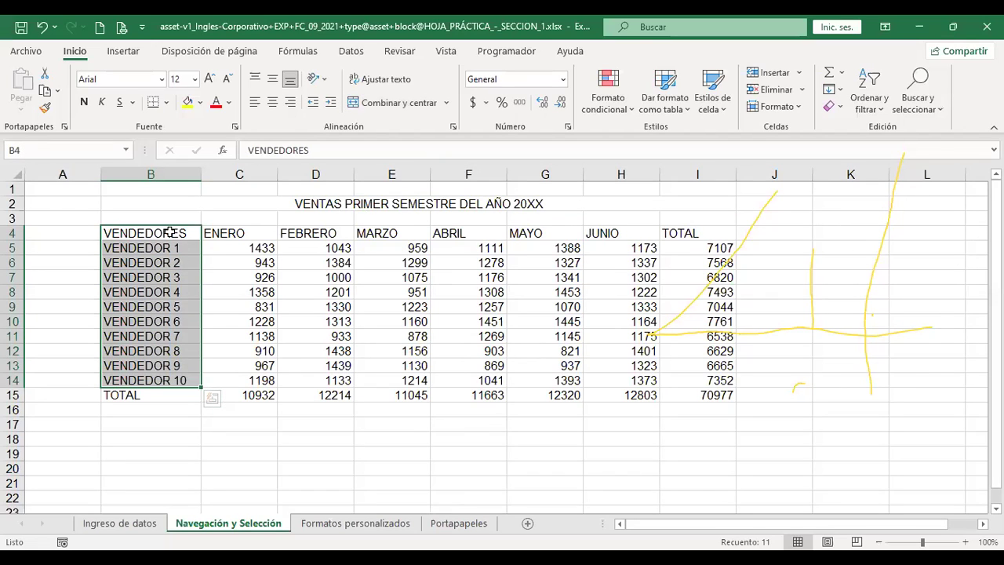
drag(169, 232, 261, 382)
drag(153, 233, 295, 374)
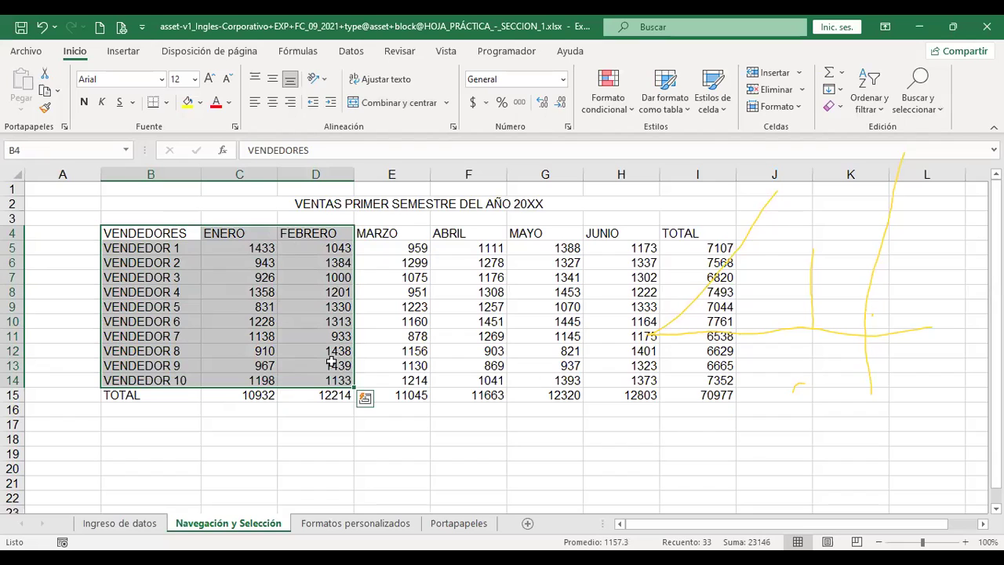
drag(177, 233, 173, 381)
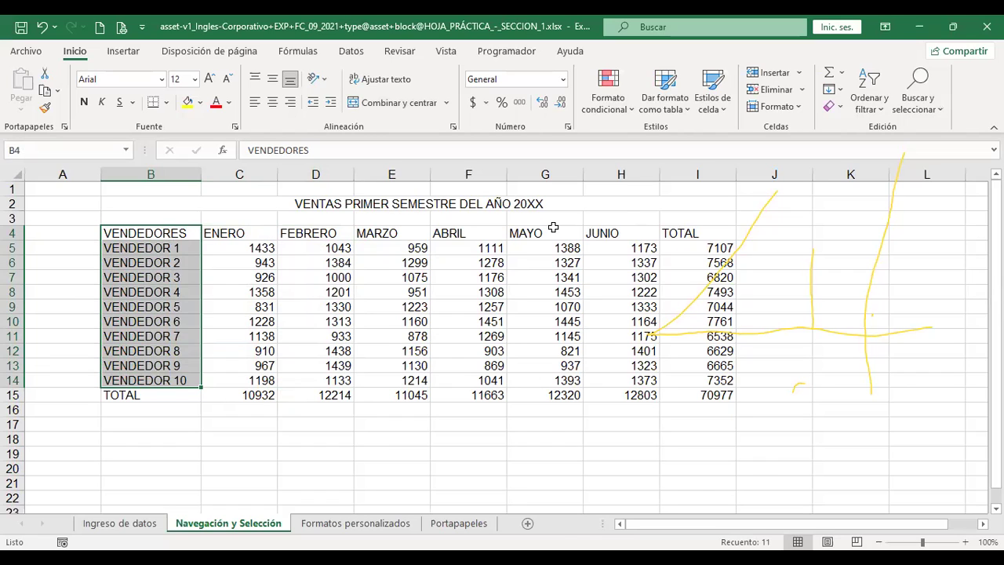
ctrl+drag(551, 233, 544, 378)
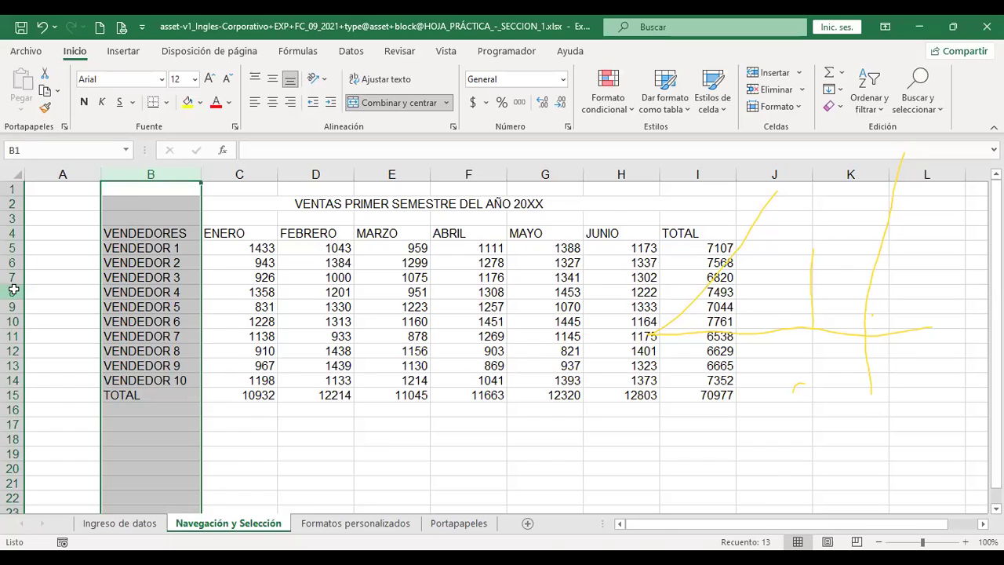
Select row 8, rows 8–11, rows 8 plus 12, then the entire worksheet
click(10, 292)
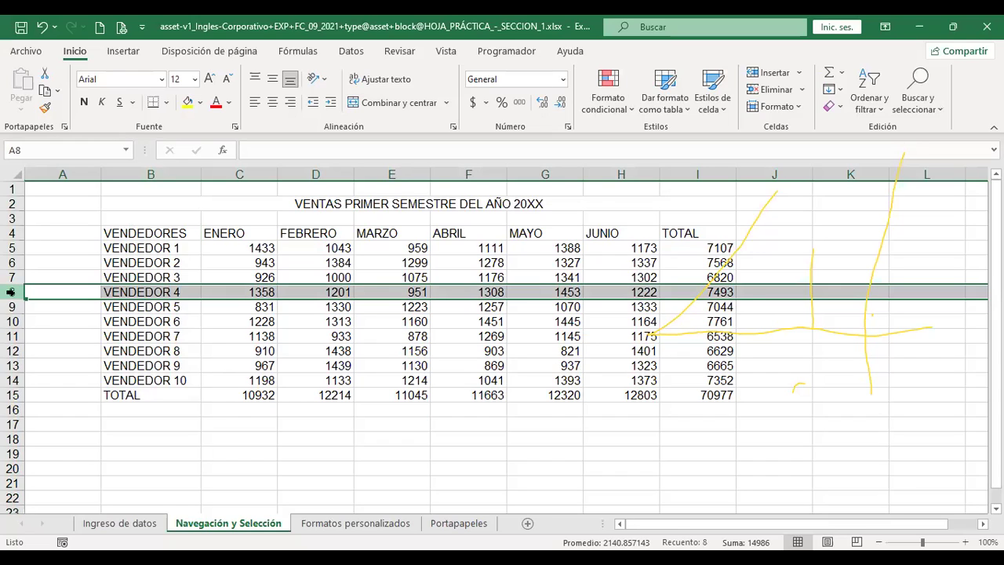
click(10, 292)
drag(10, 291, 12, 335)
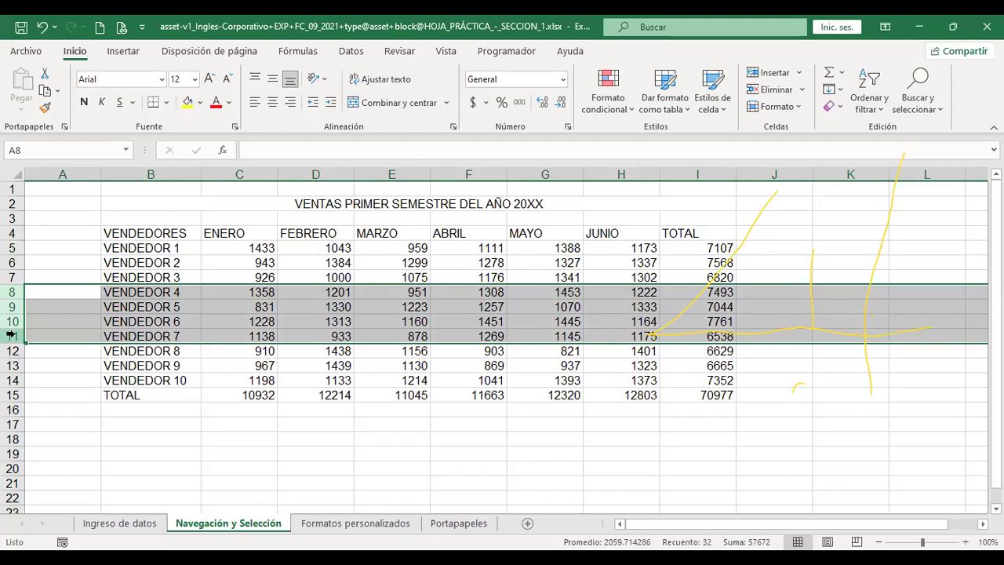
click(10, 291)
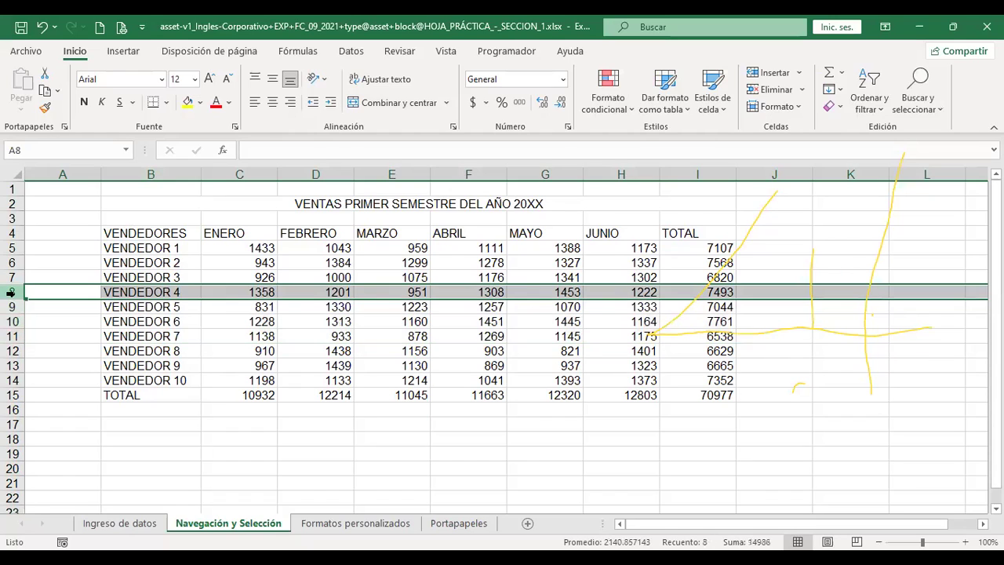
ctrl+click(13, 351)
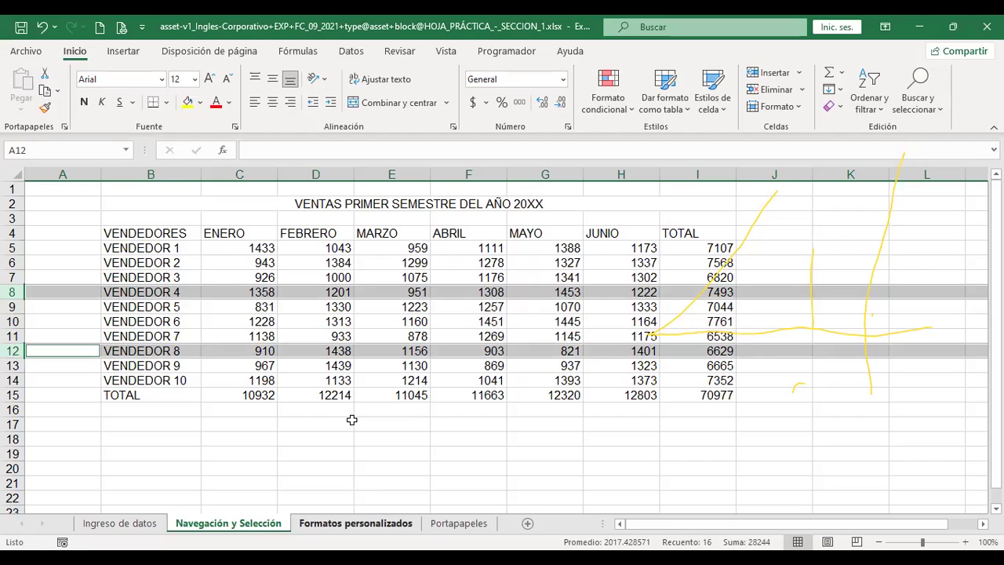
click(415, 407)
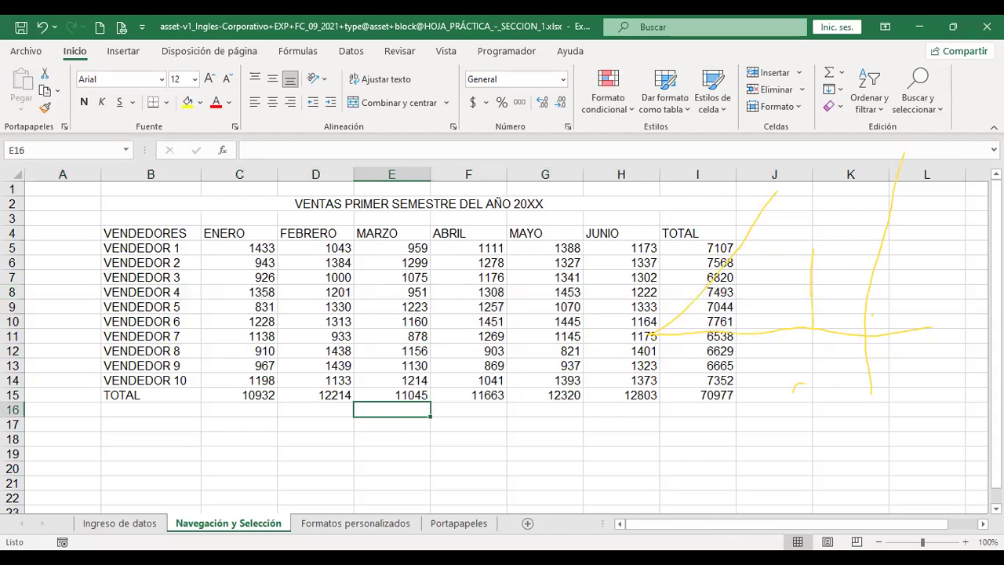
click(14, 171)
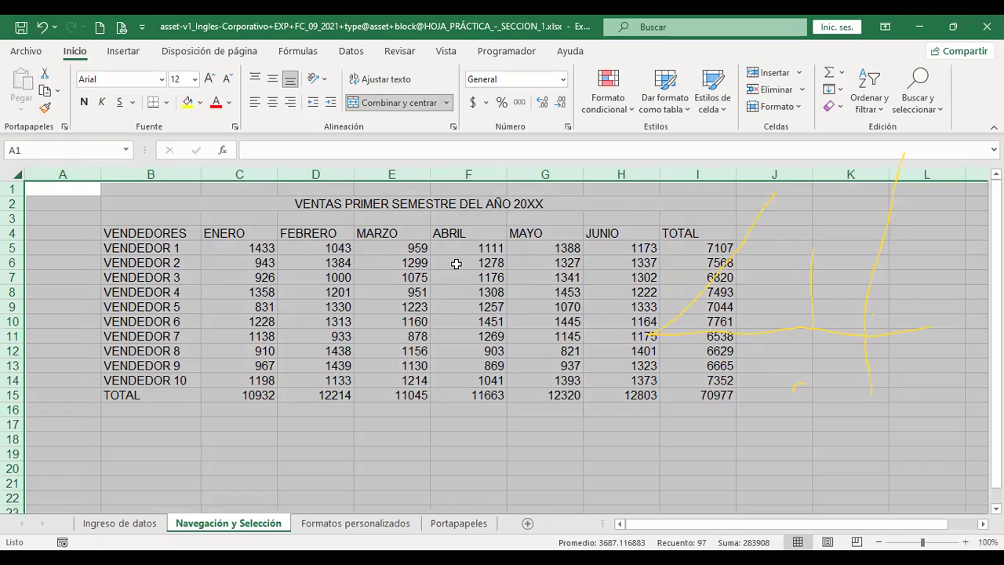
click(410, 412)
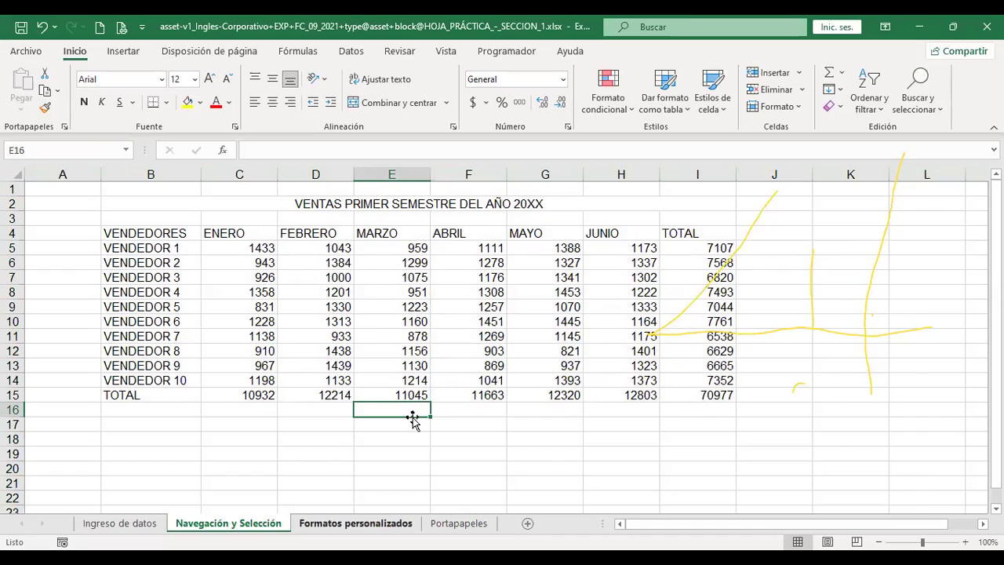
key(ctrl+Page_Down)
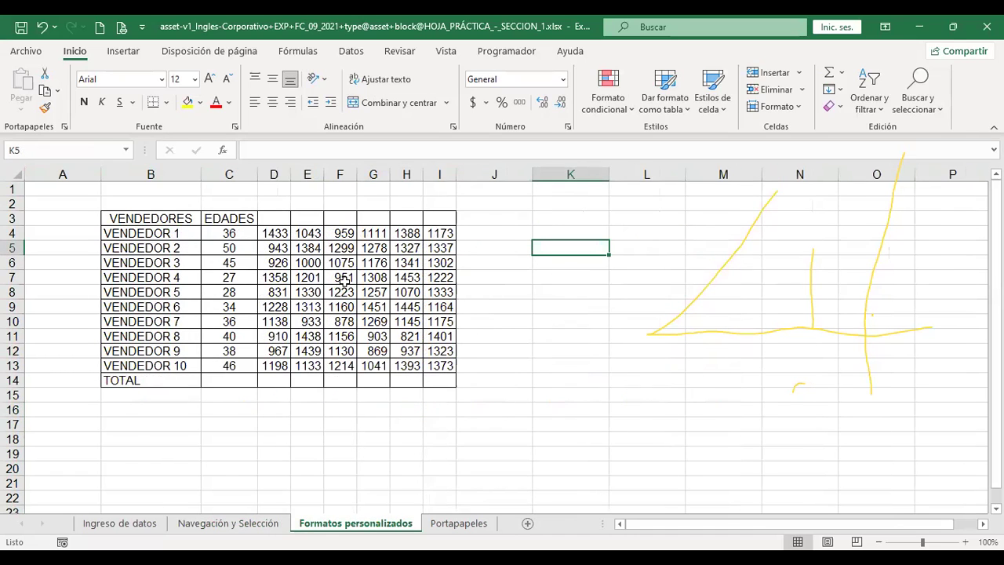
click(235, 525)
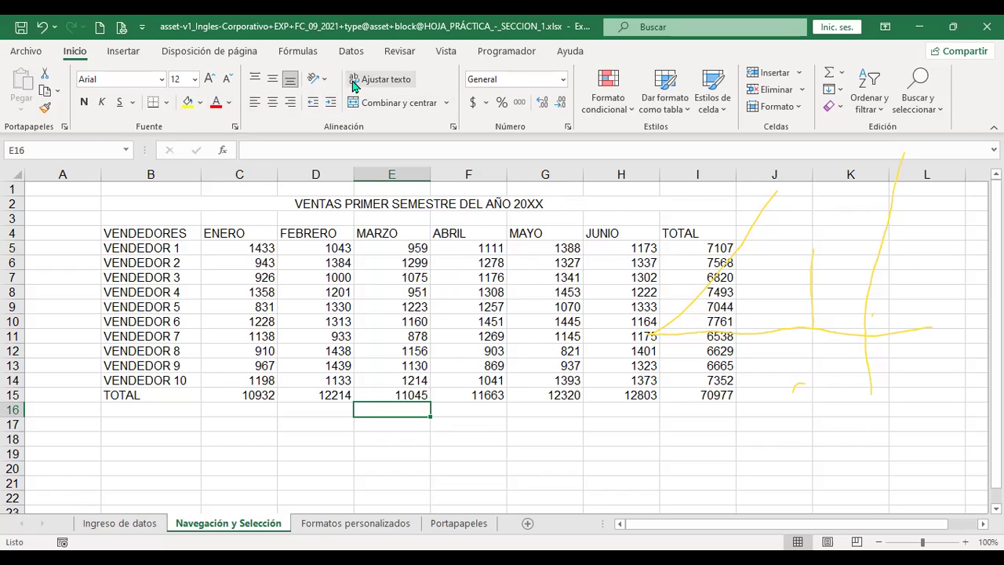
Hide gridlines on Navegación y Selección and Formatos personalizados, then select the table B3:I14
click(445, 51)
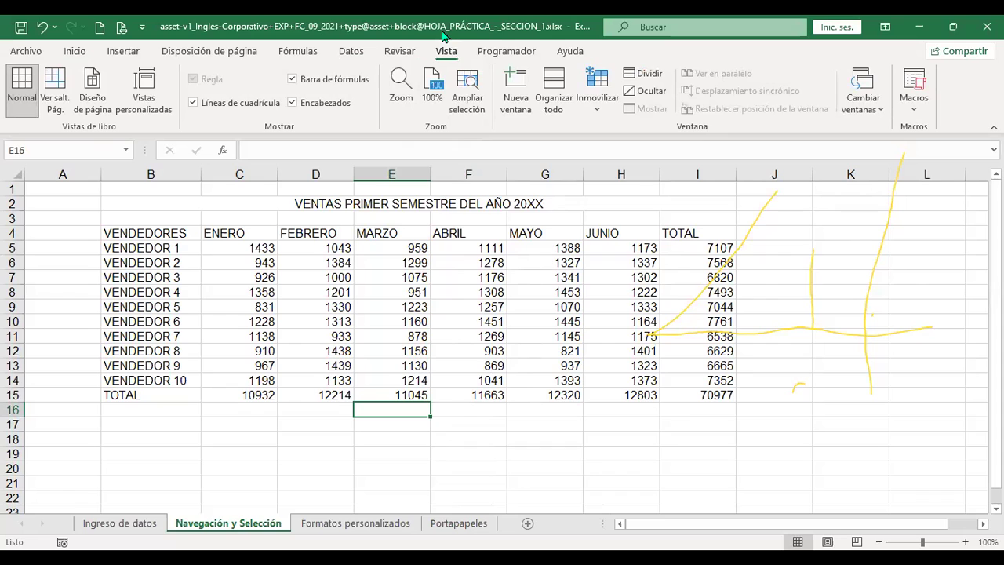
click(192, 107)
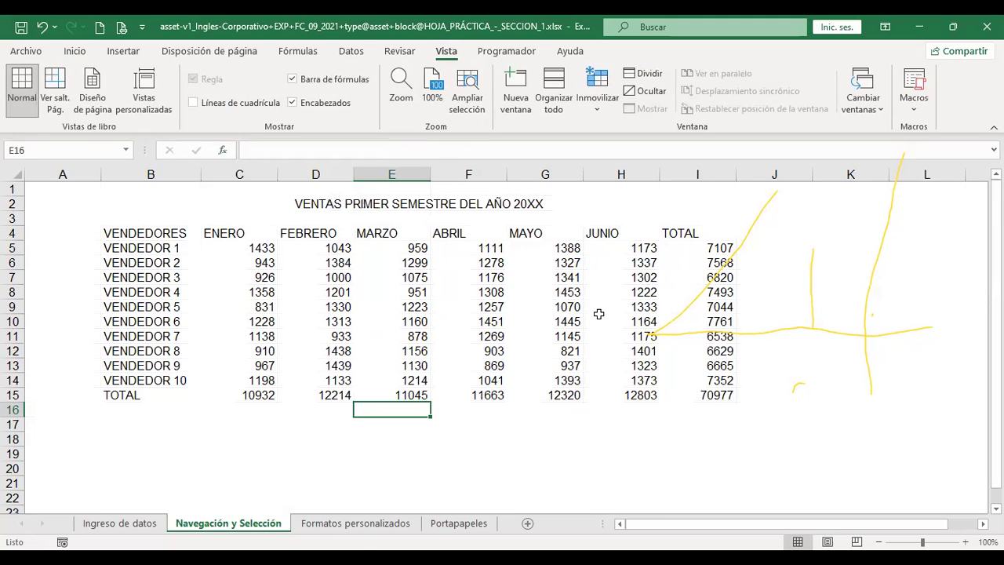
click(361, 527)
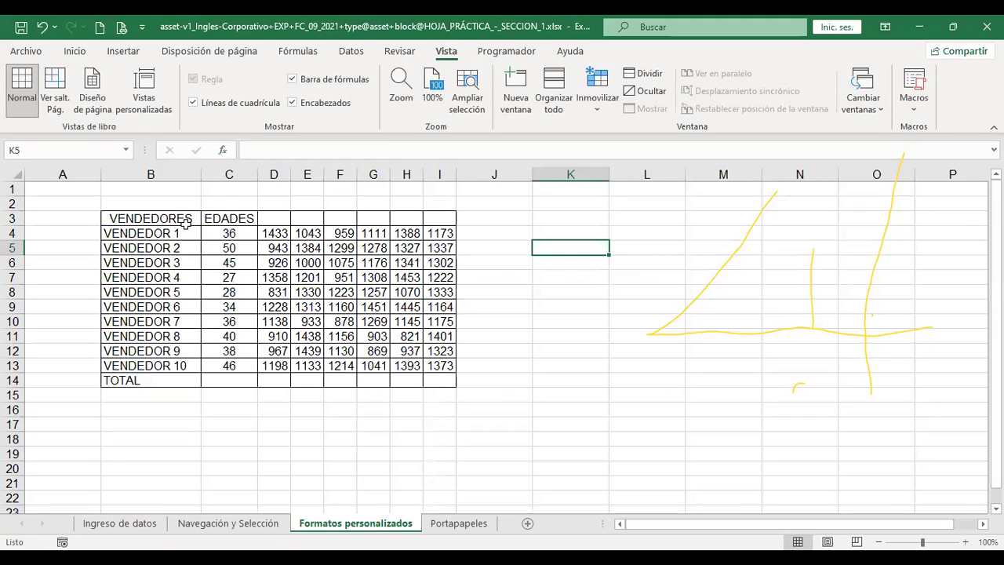
click(193, 104)
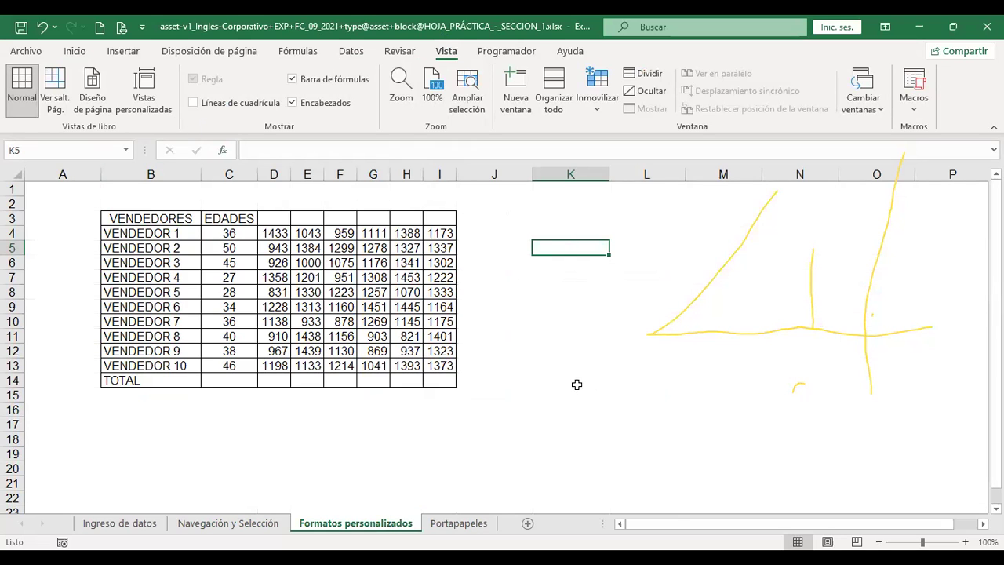
drag(138, 217, 438, 380)
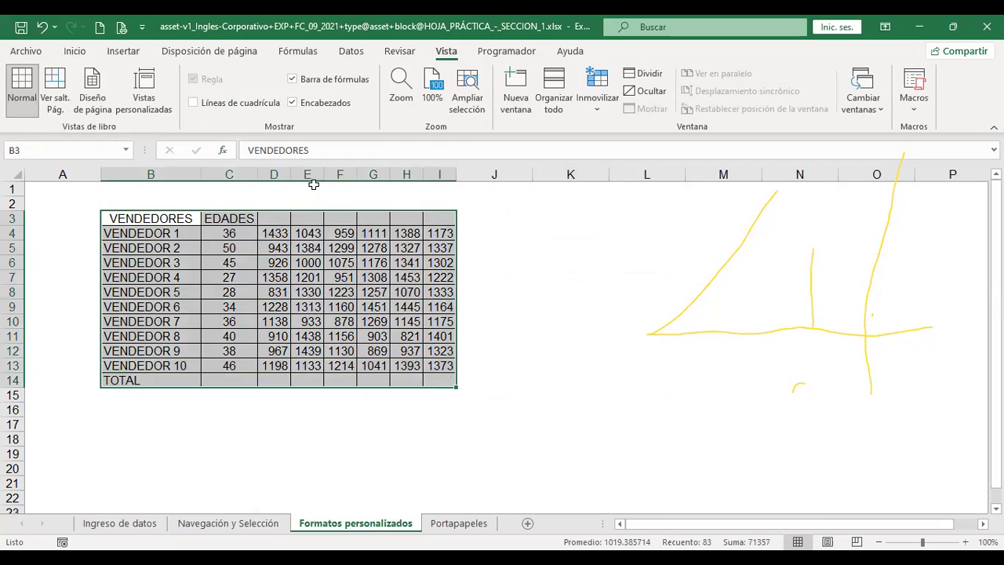
Remove all borders from B3:I14 with Sin borde and deselect to check
click(74, 51)
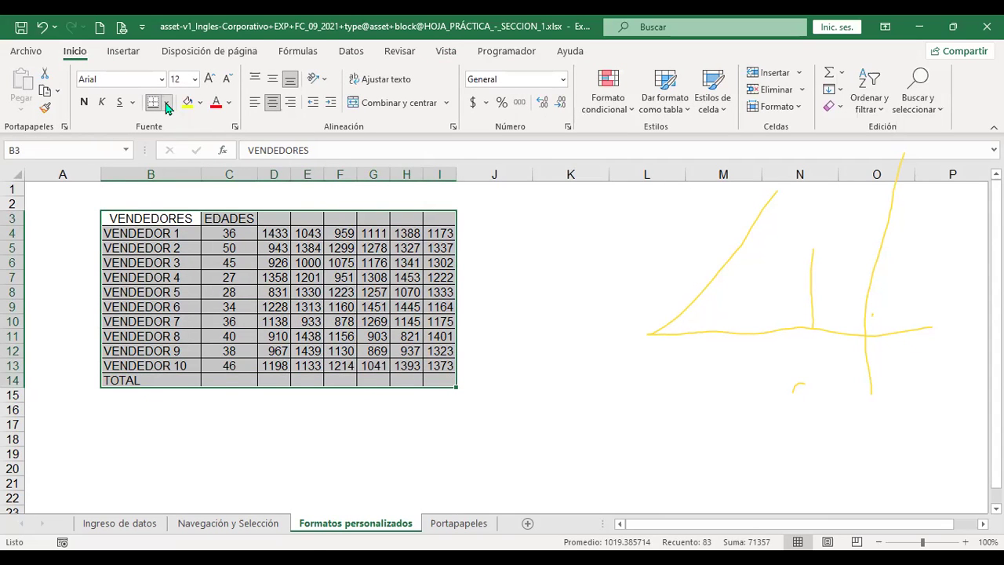
click(166, 104)
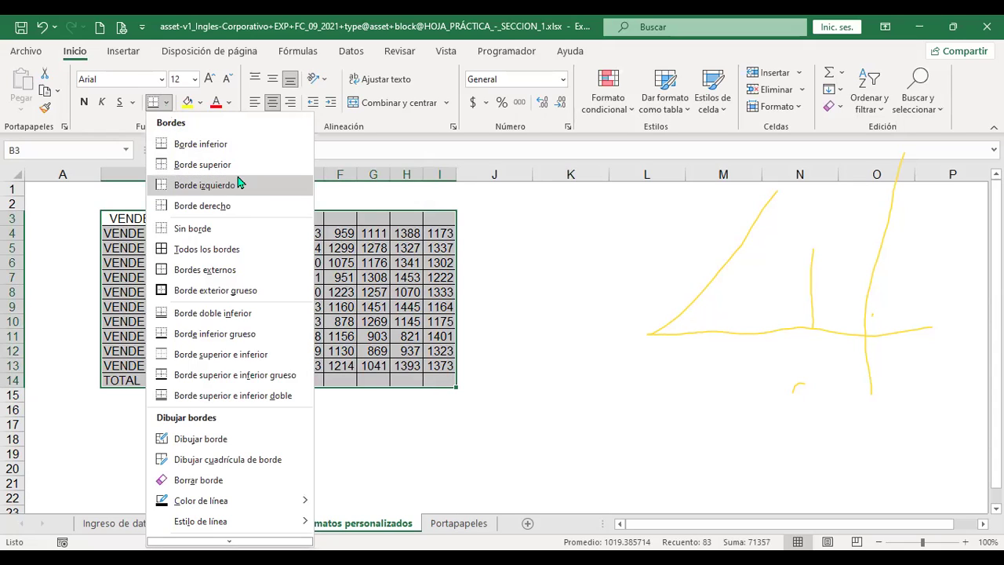
click(462, 292)
click(487, 291)
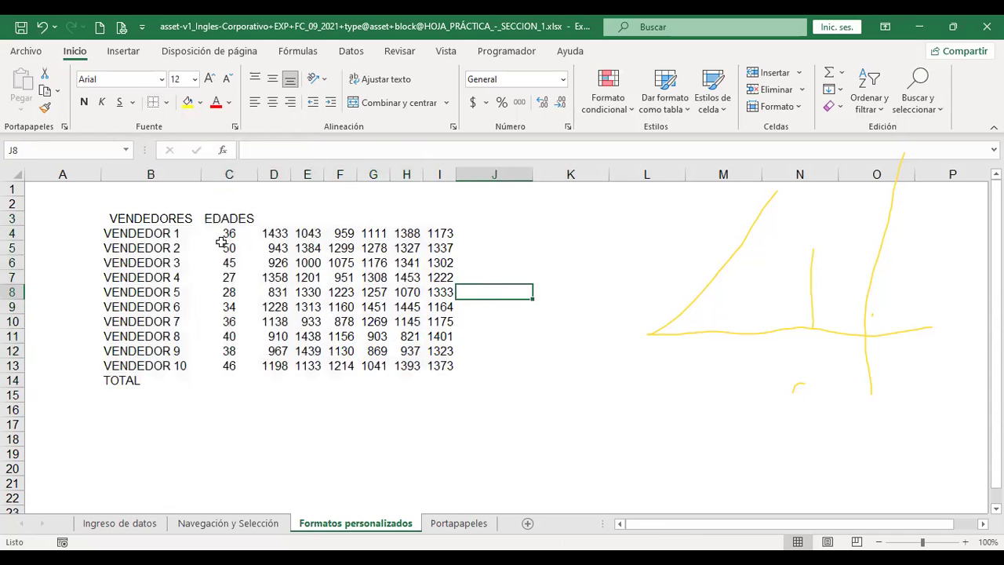
Try Todos los bordes and Bordes externos on B3:I14, then return to Sin borde
drag(129, 218, 437, 380)
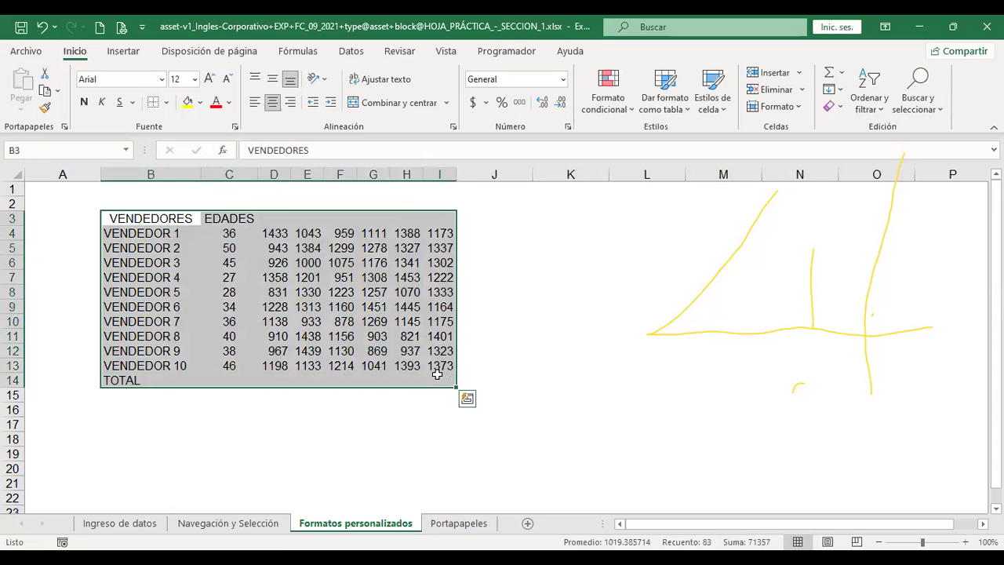
click(165, 103)
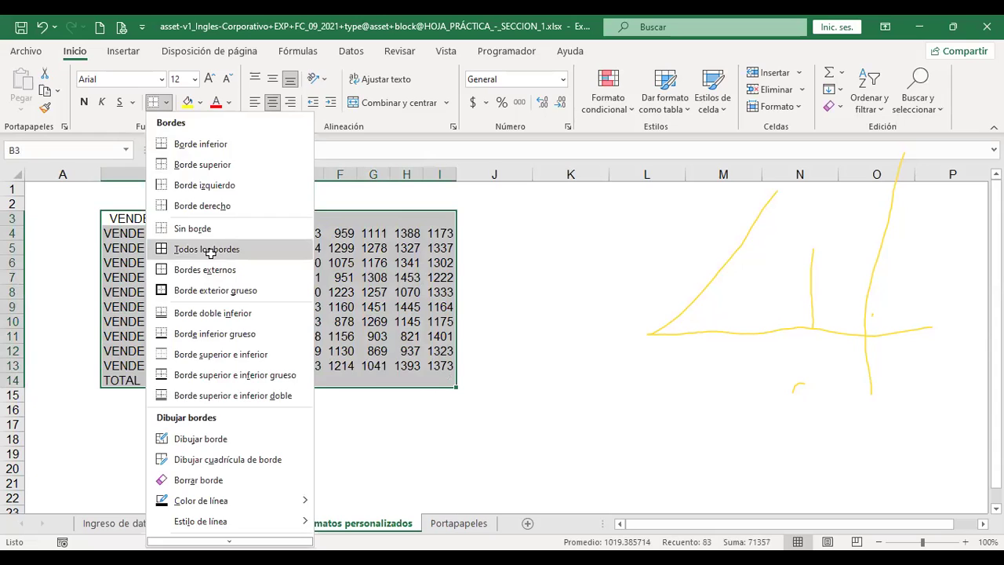
click(208, 250)
click(166, 105)
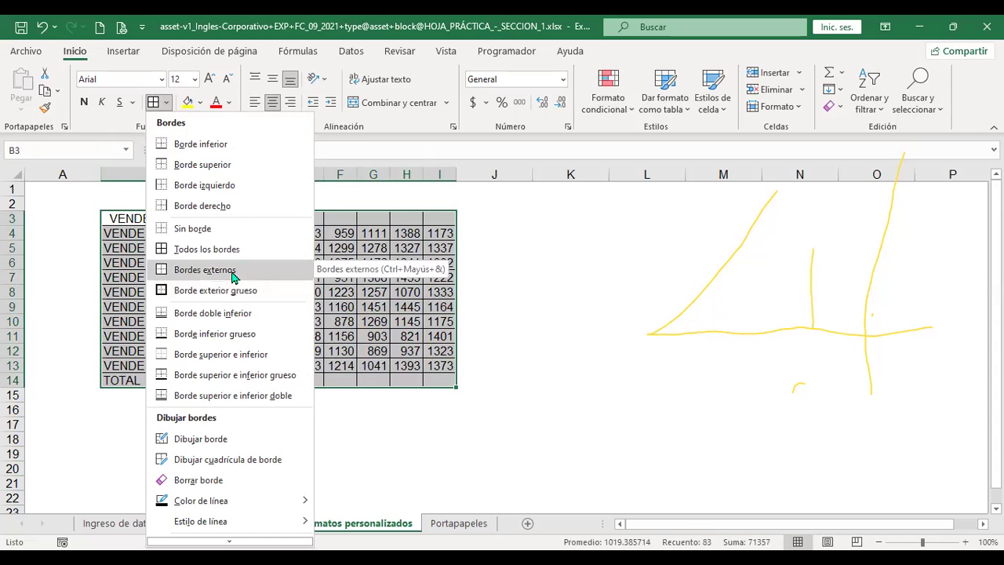
click(232, 271)
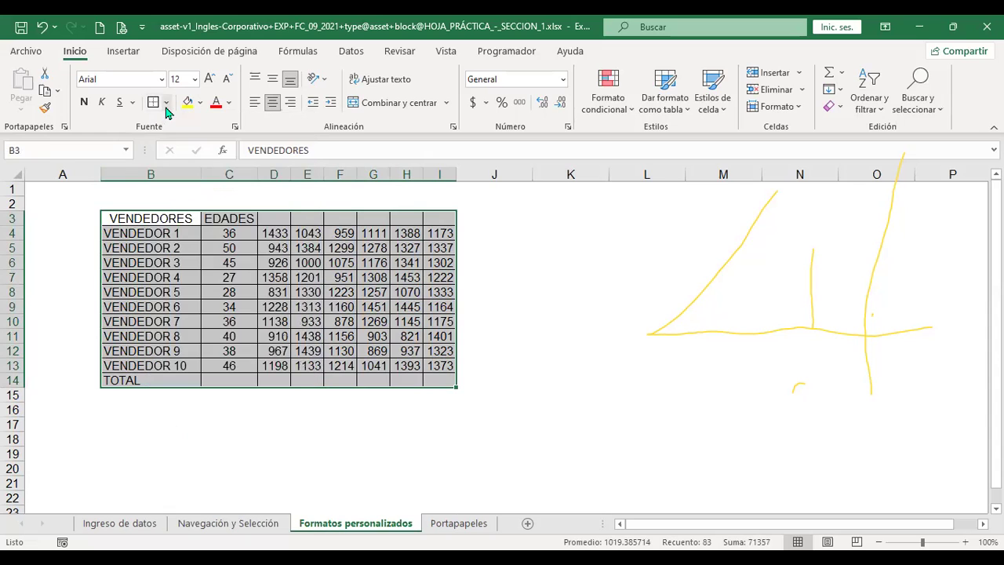
click(165, 104)
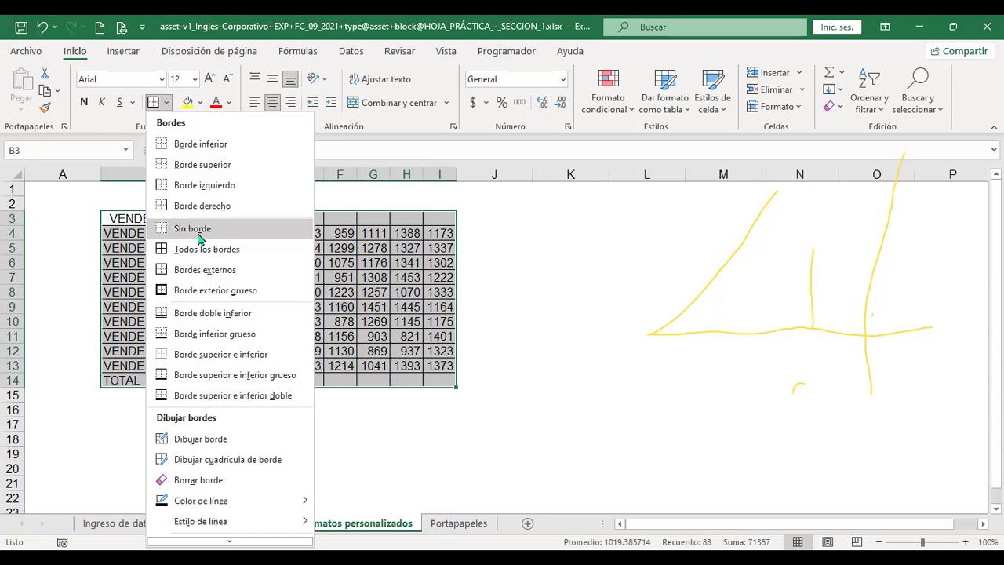
click(199, 235)
click(484, 260)
drag(132, 219, 429, 376)
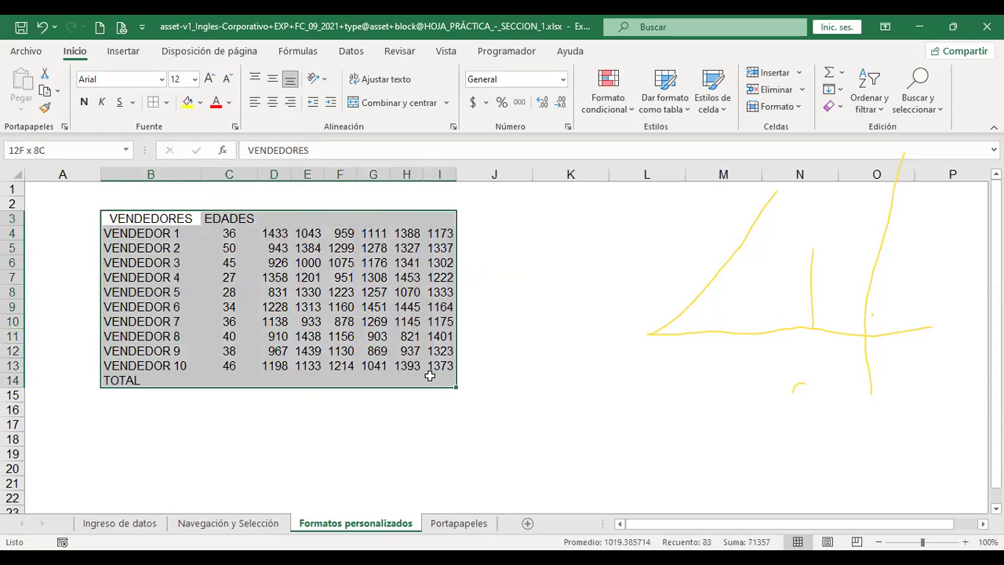
click(156, 103)
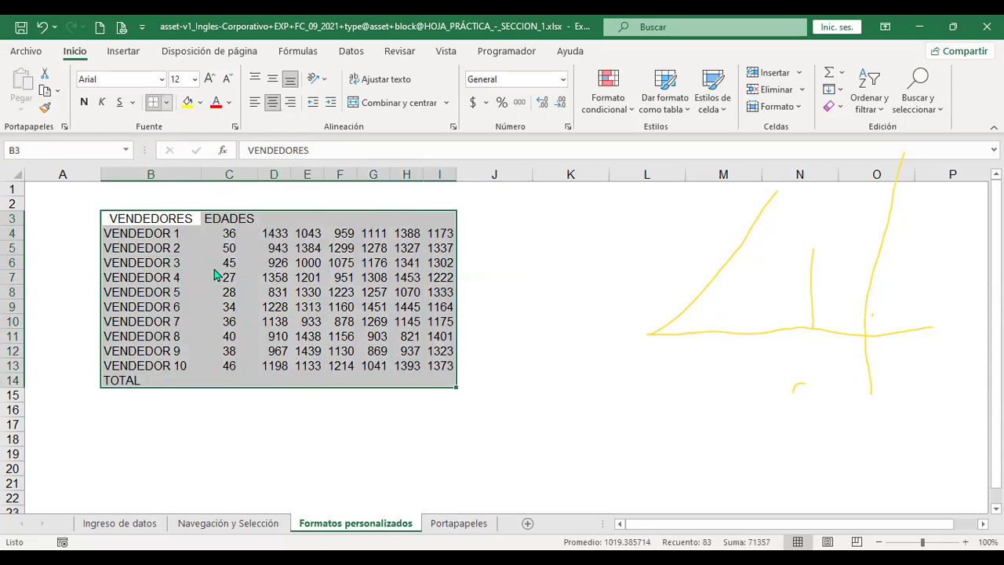
Frame B3:I14 with an outer border, then apply Todos los bordes to every cell
click(216, 270)
click(550, 288)
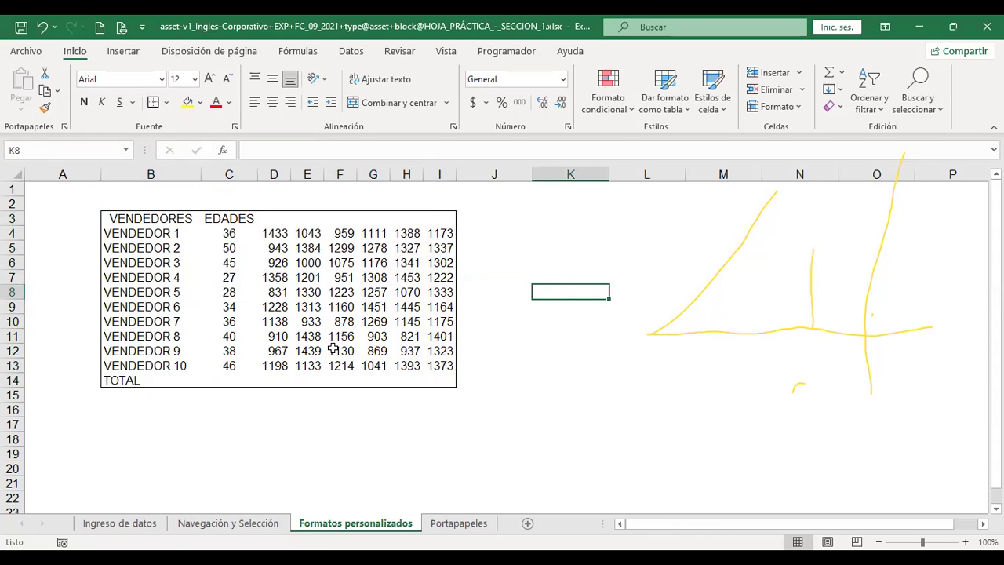
drag(112, 215, 439, 380)
click(166, 105)
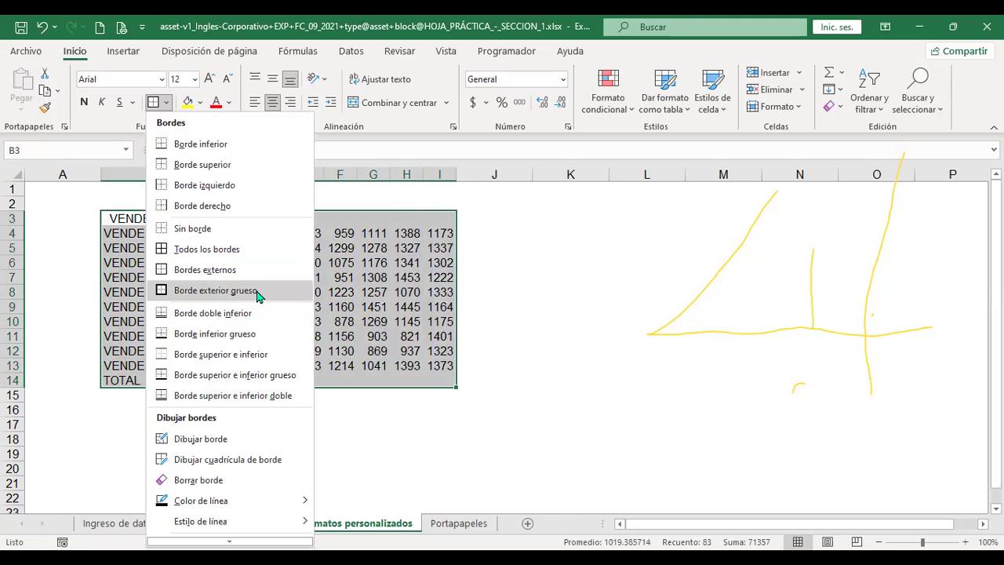
click(248, 250)
Give the table a thick outer border (Borde exterior grueso)
drag(149, 219, 439, 377)
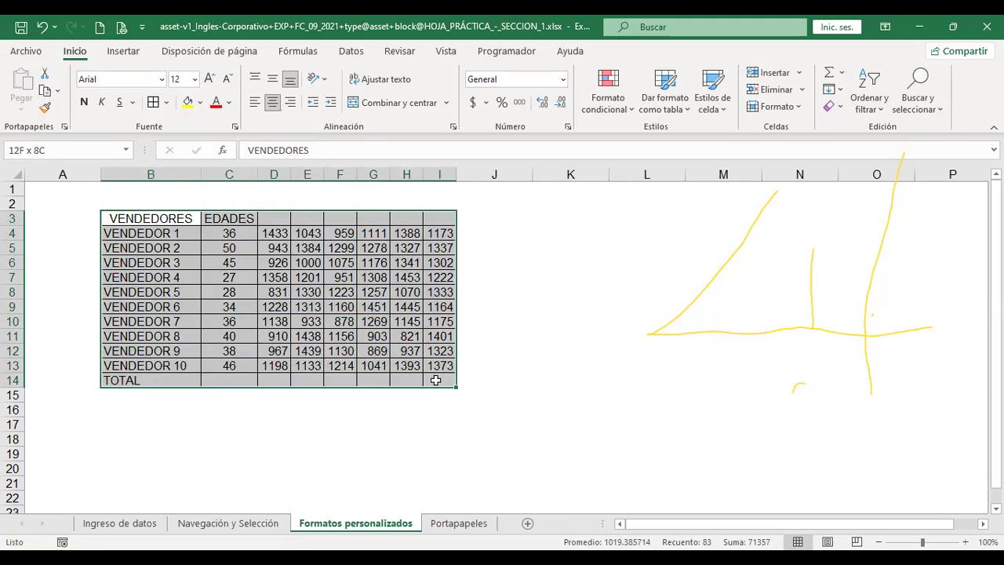
click(165, 103)
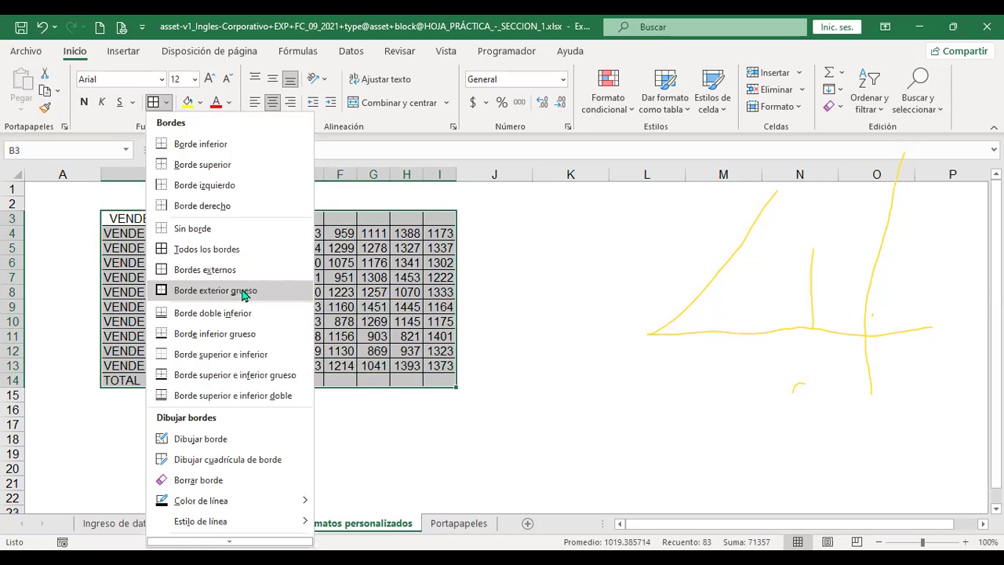
click(242, 294)
click(568, 290)
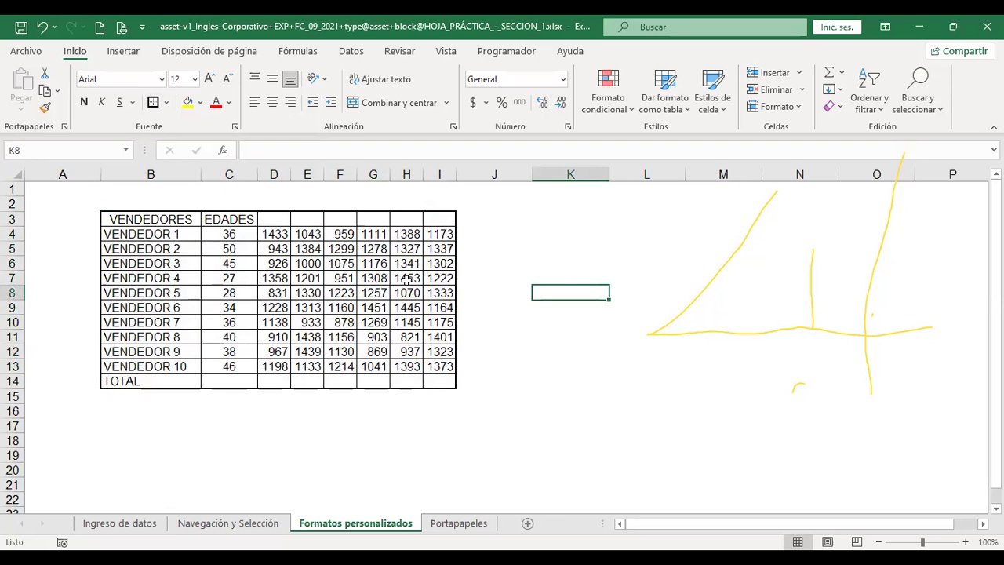
Add a double line along the table's bottom edge (Borde doble inferior)
mouse_move(122, 217)
mouse_down()
mouse_move(436, 312)
mouse_move(440, 383)
mouse_up()
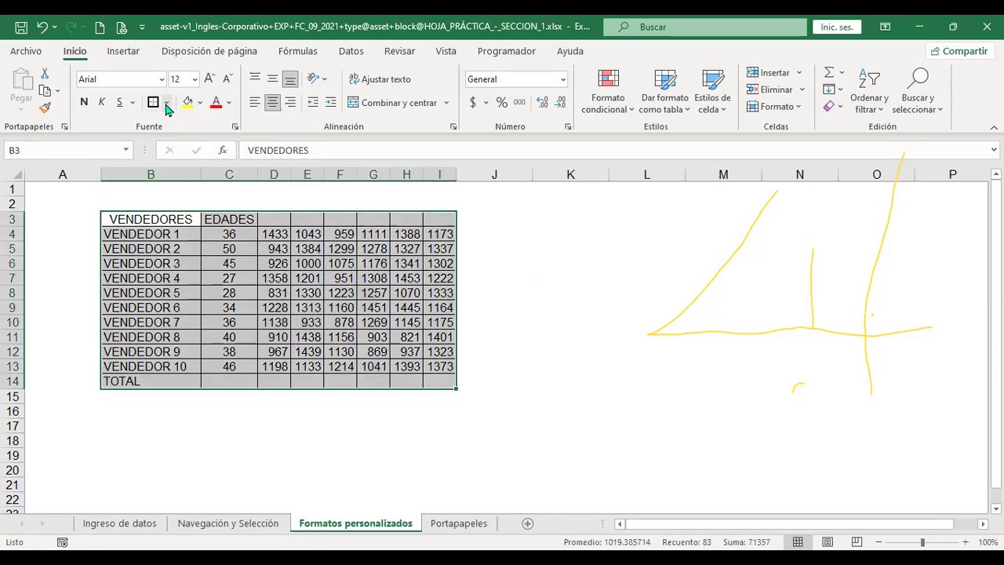
click(167, 102)
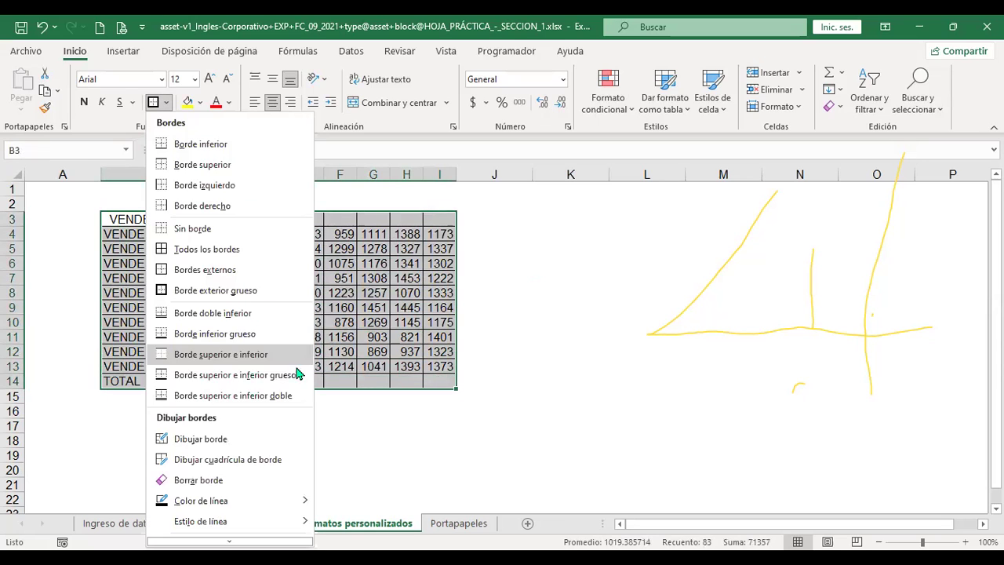
click(264, 314)
click(518, 363)
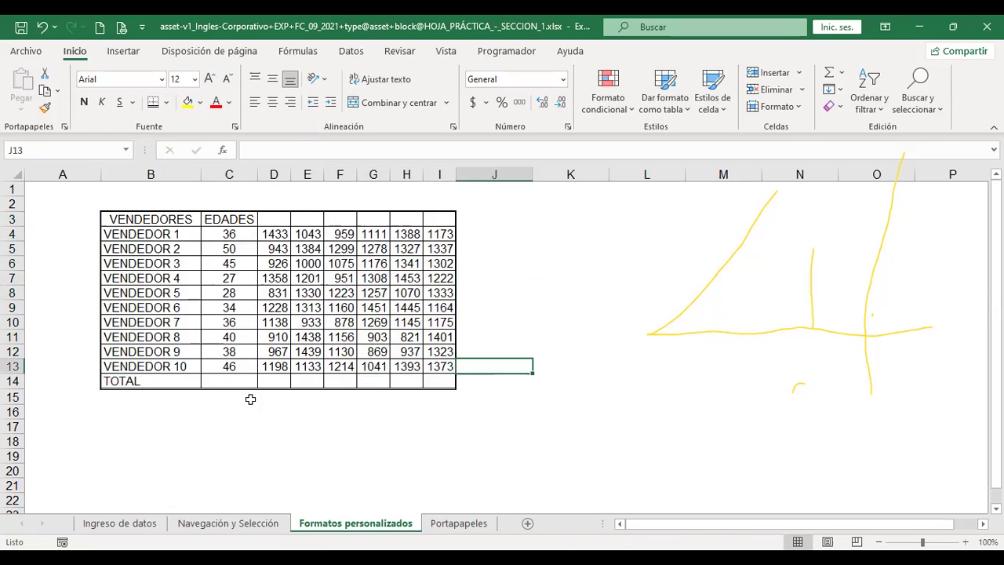
drag(122, 225, 432, 379)
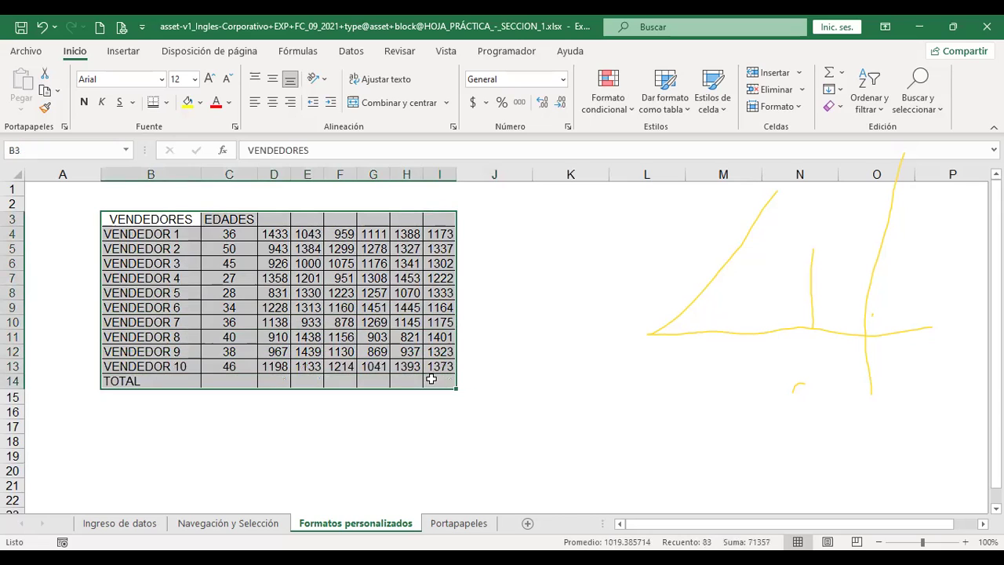
Set the border line colour to red from Colores estándar in the Bordes menu
click(166, 102)
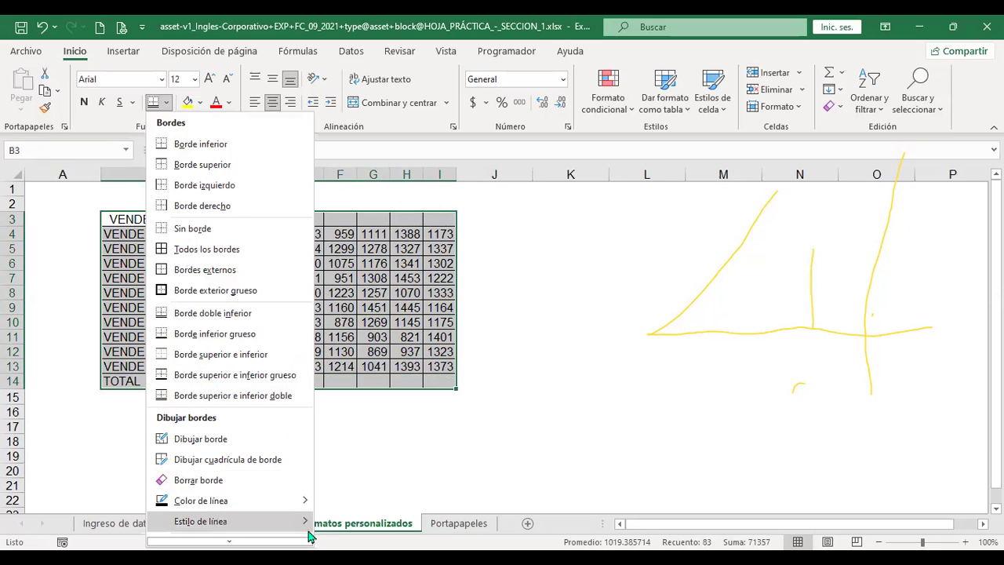
mouse_move(307, 506)
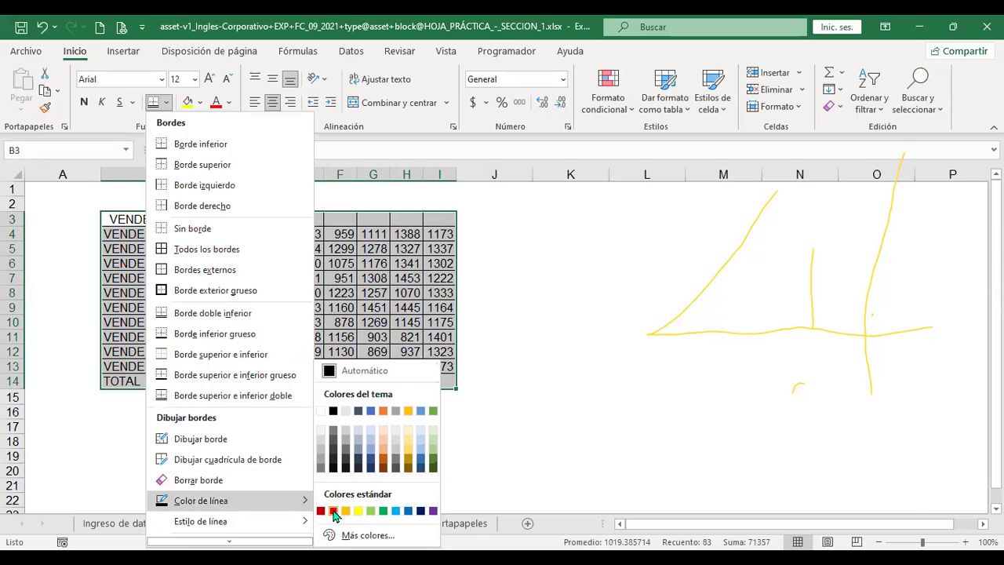
click(333, 511)
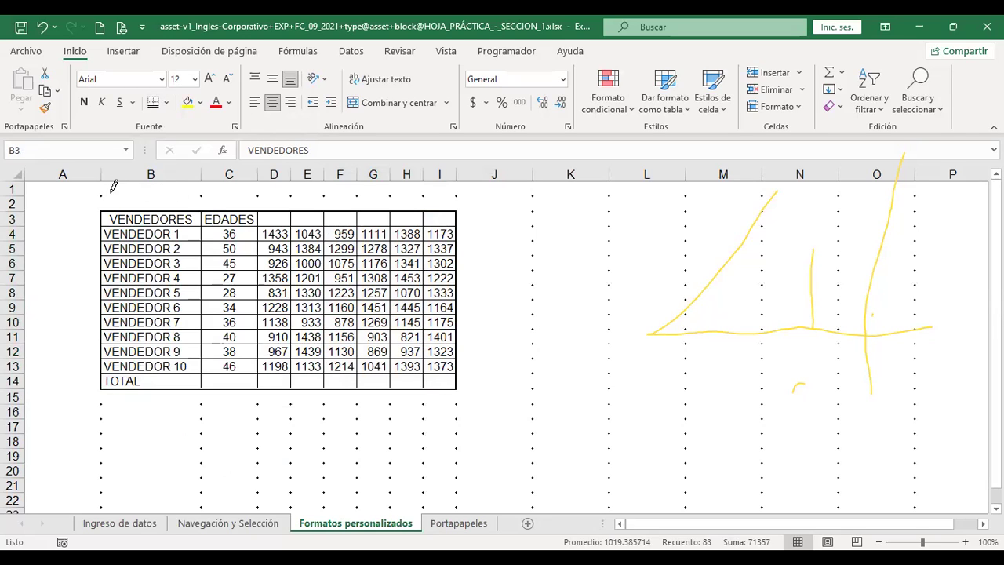
Draw red border lines under B1, along the J/K and L/M edges, and on rows 11/12 and 17/18
drag(105, 191, 188, 189)
drag(534, 194, 534, 299)
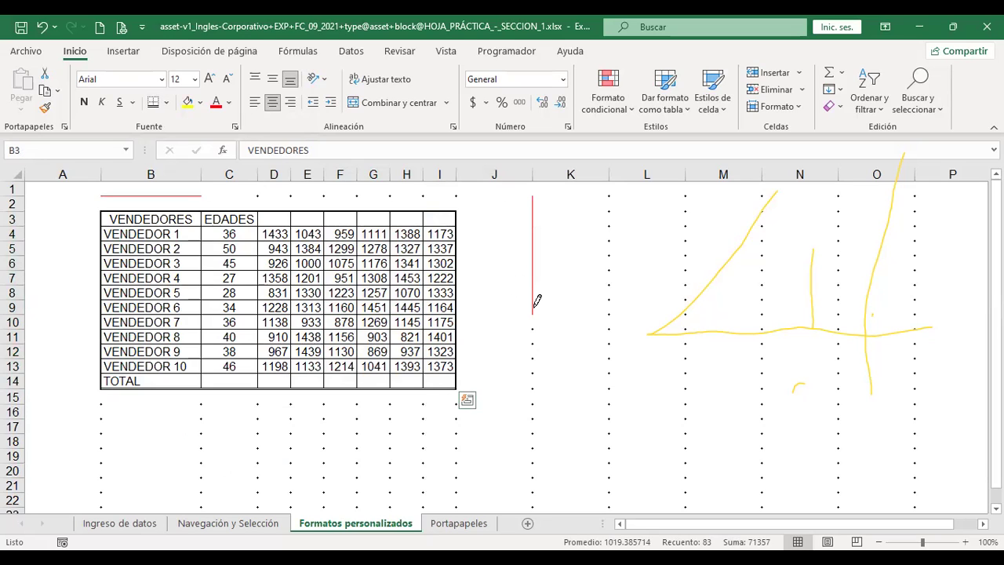
drag(534, 352, 686, 355)
drag(688, 192, 685, 342)
mouse_move(403, 424)
mouse_down()
mouse_move(389, 424)
mouse_move(580, 423)
mouse_up()
Redraw the table's B/C column edge and the top of C3:D3 in red
key(Escape)
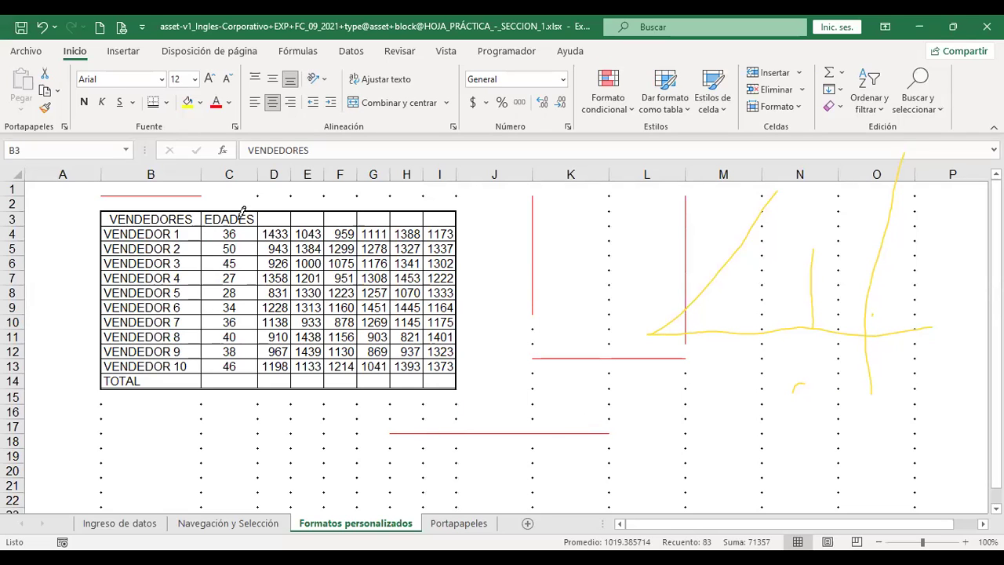
drag(204, 210, 203, 373)
drag(203, 211, 267, 210)
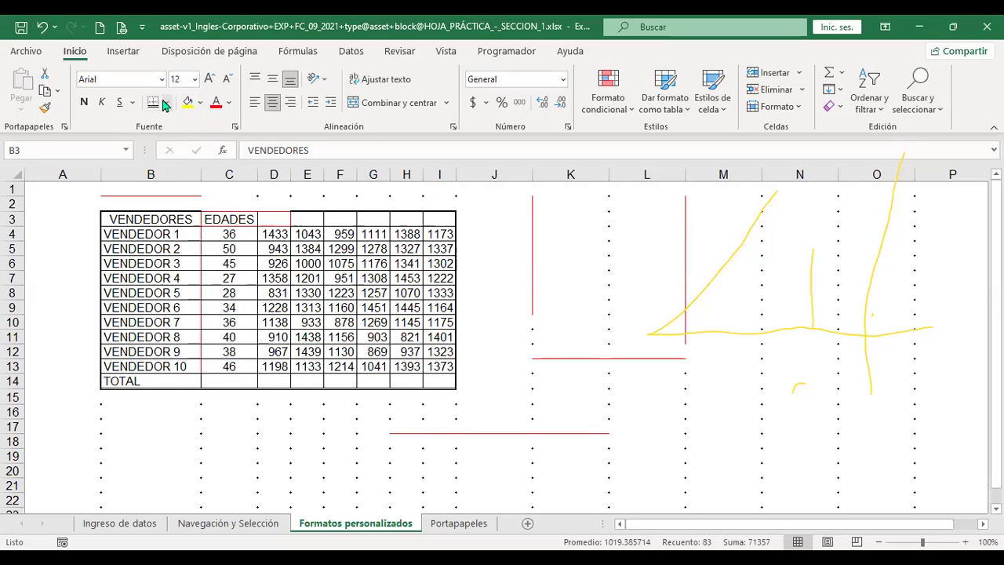
Choose a dash-dot line style for drawn borders
click(165, 103)
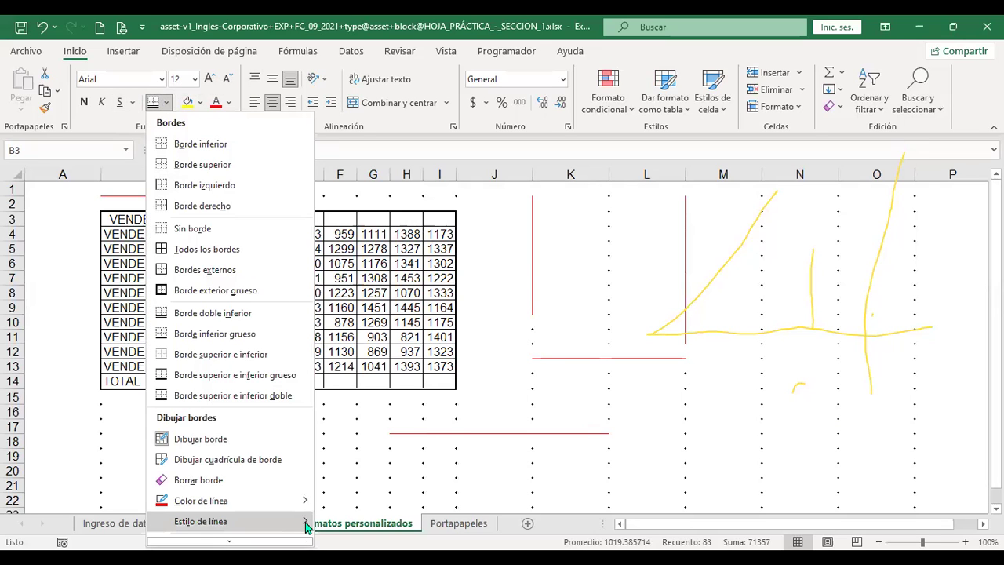
mouse_move(305, 527)
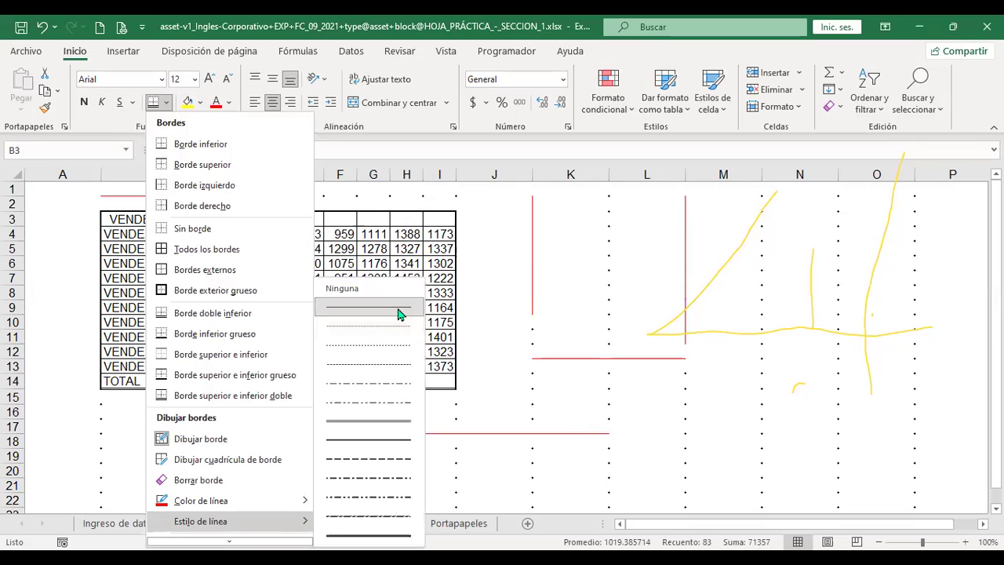
scroll(395, 419, down, 1)
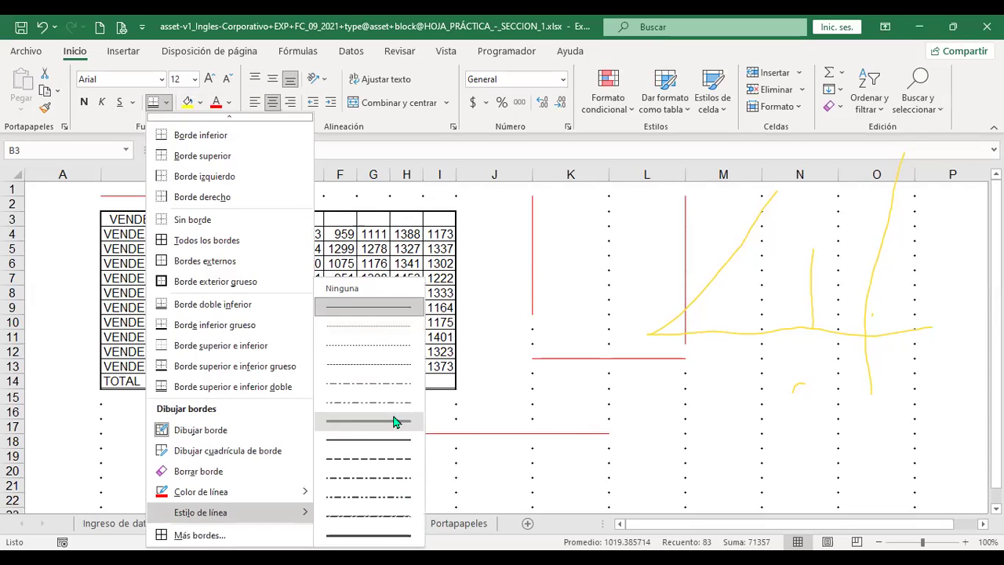
click(386, 518)
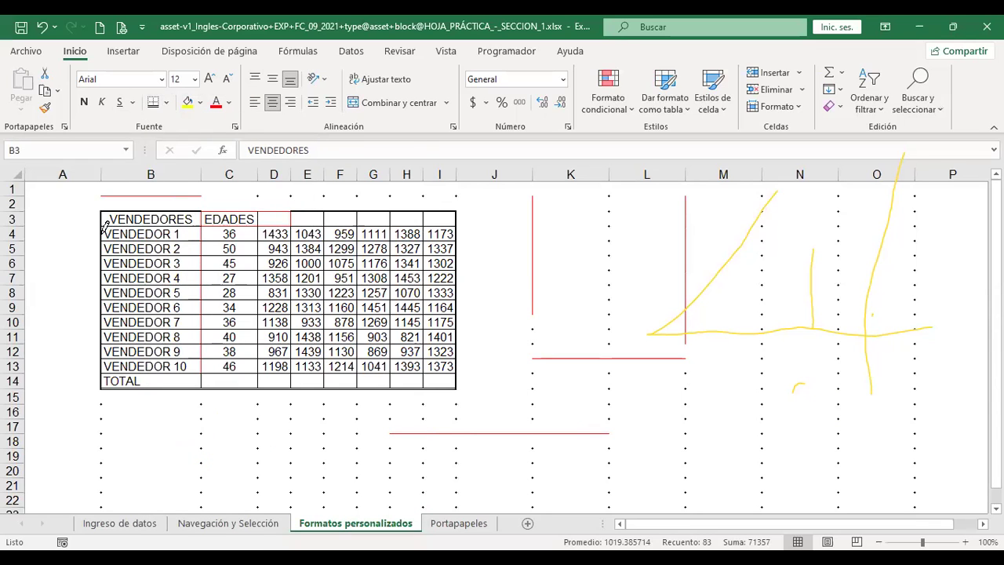
Draw dashed red borders down the table's left and right edges, then stop drawing
mouse_move(103, 221)
mouse_down()
mouse_move(103, 390)
mouse_move(454, 381)
mouse_up()
drag(457, 209, 456, 382)
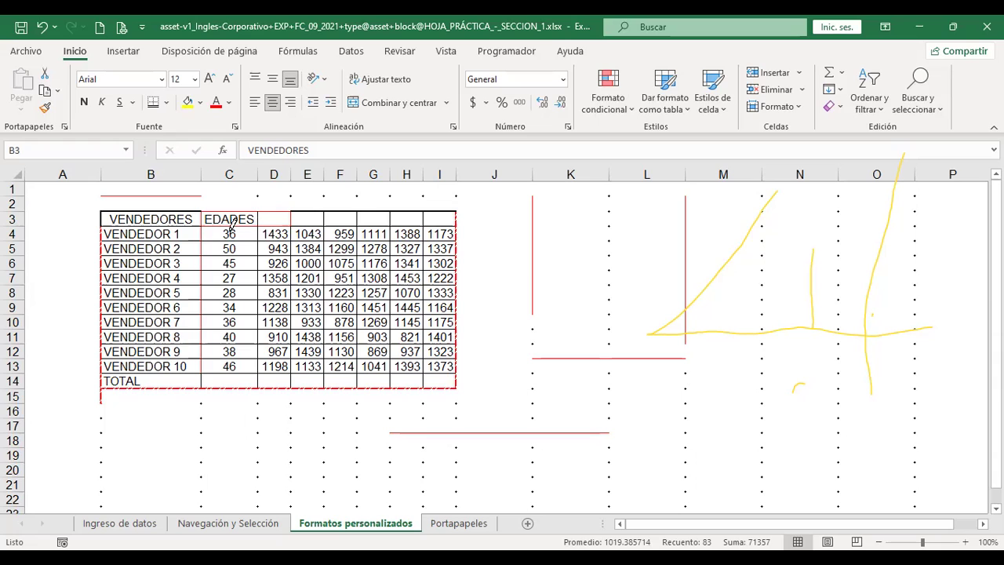
key(Escape)
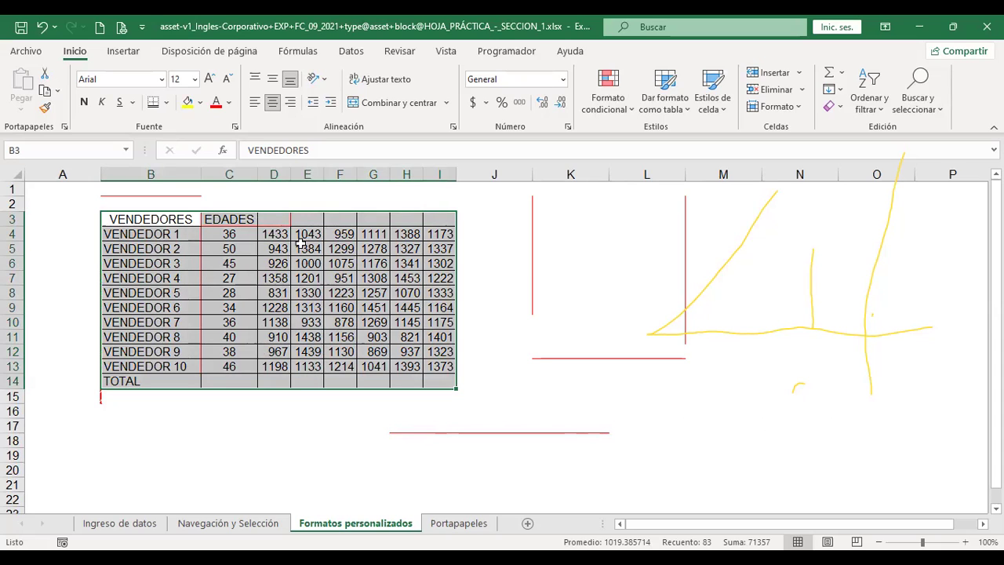
Open the Format Cells border settings for B3:I14 with Ctrl+1, red still the line colour
click(168, 103)
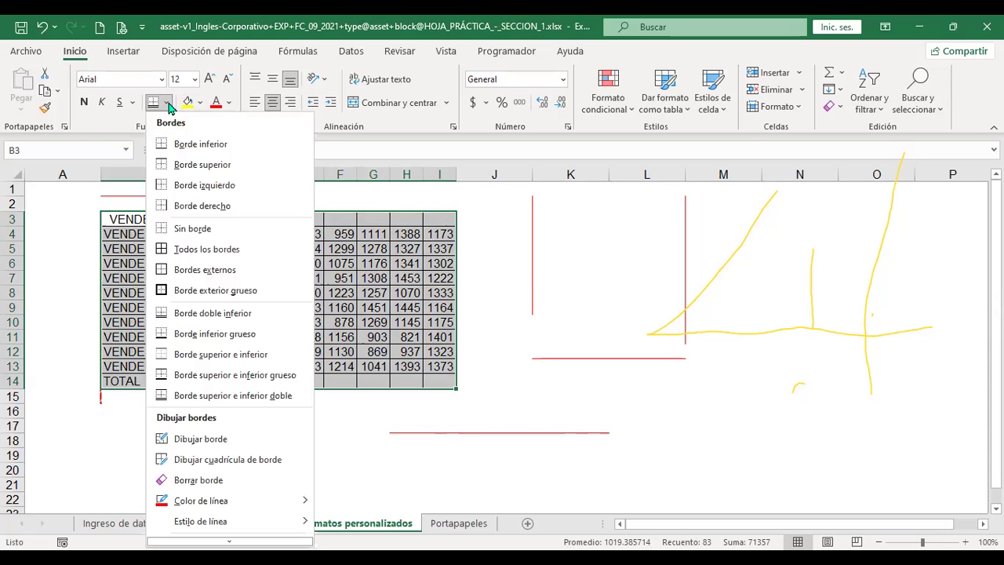
scroll(290, 415, down, 1)
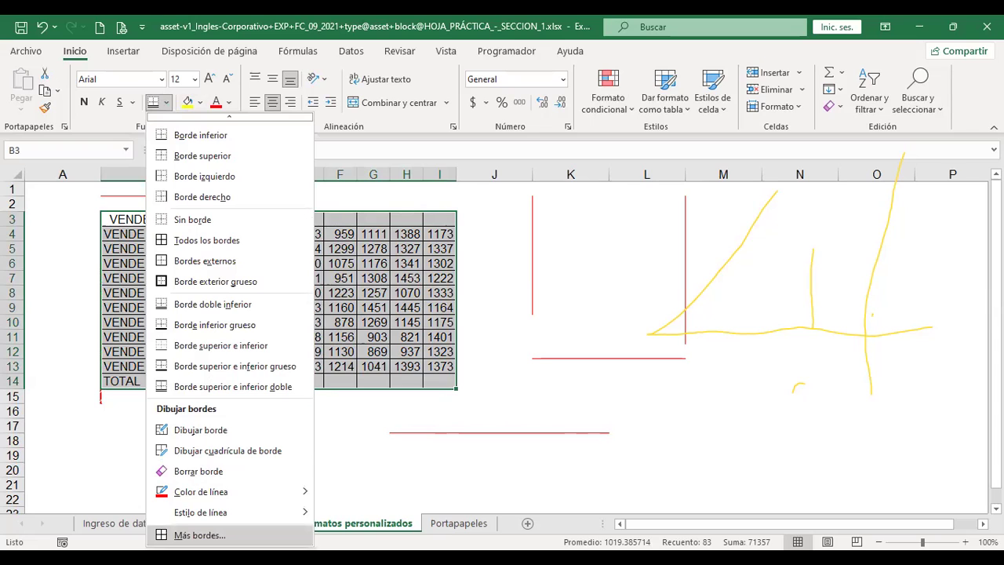
click(533, 162)
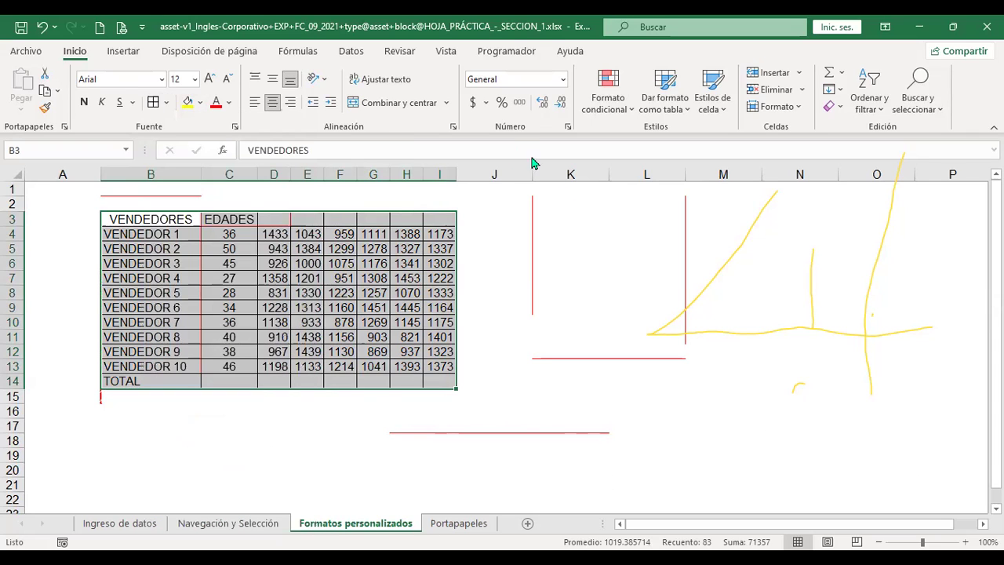
key(ctrl+1)
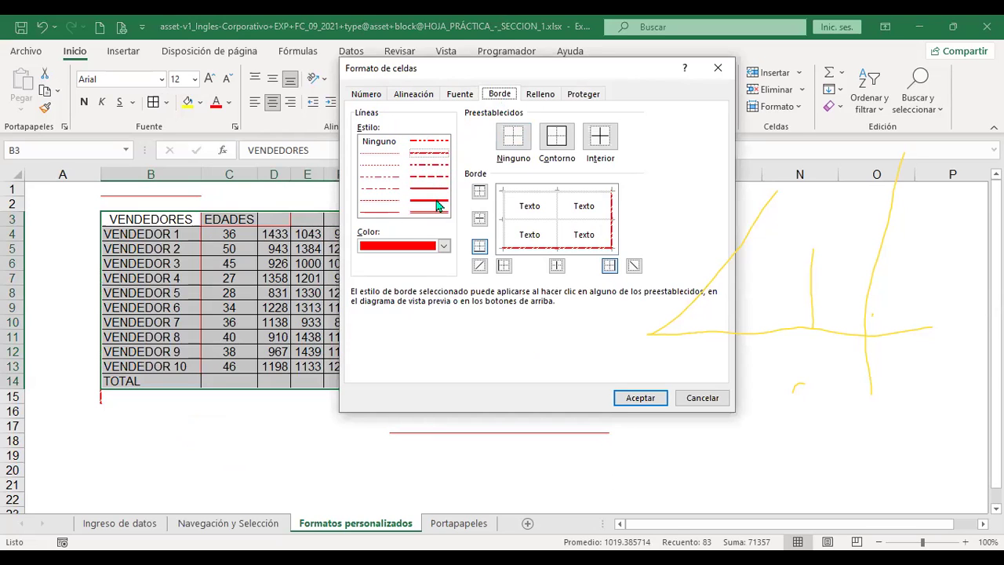
Give the table blue top and left borders in Format Cells
click(444, 246)
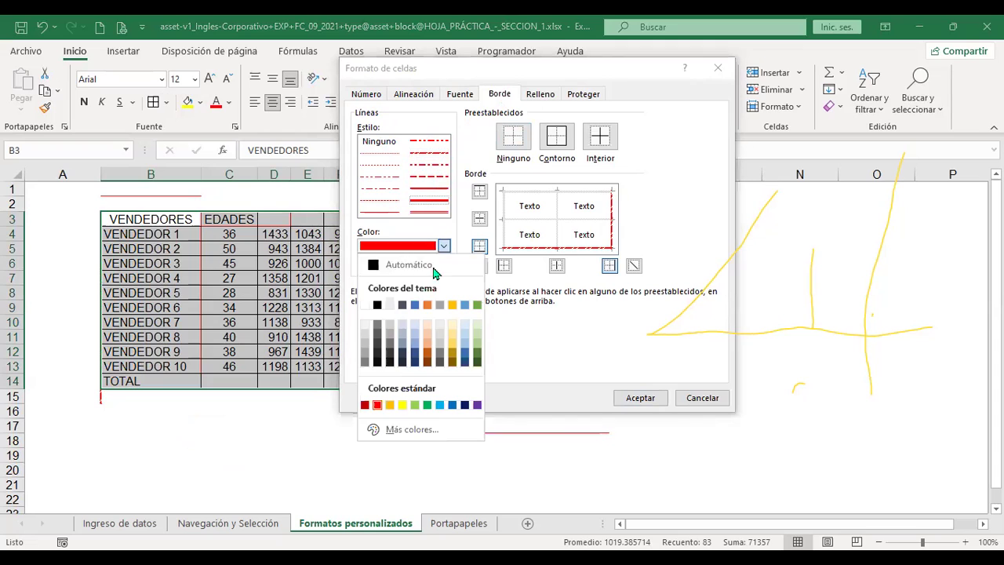
click(415, 305)
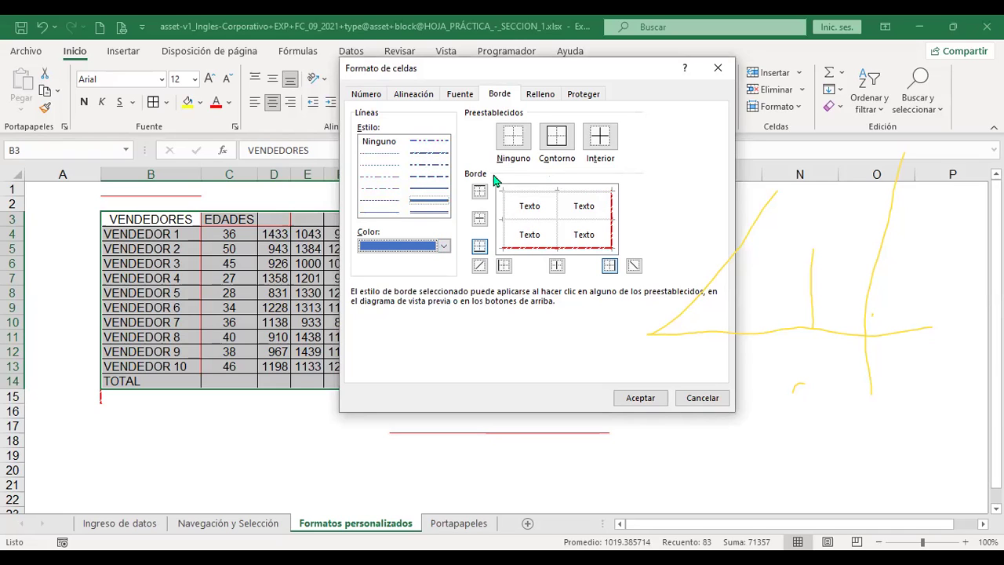
click(480, 192)
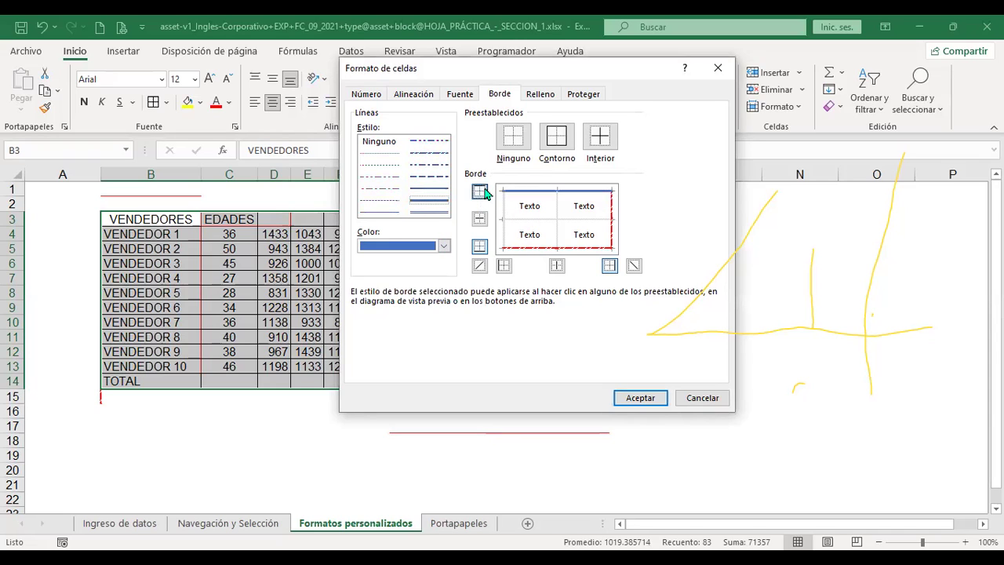
click(504, 267)
Add green double-line interior borders and apply them to the table
click(384, 214)
click(433, 213)
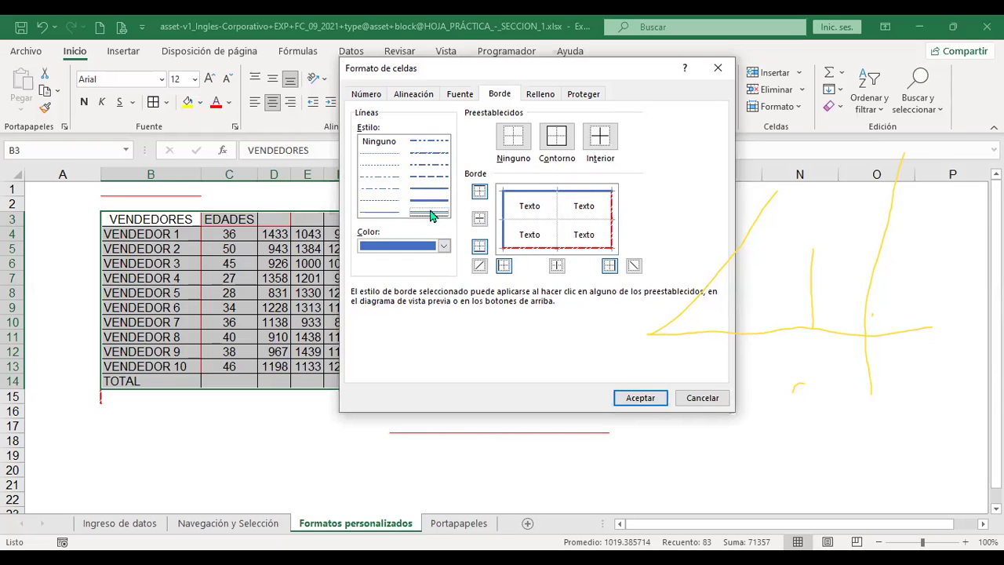
click(444, 248)
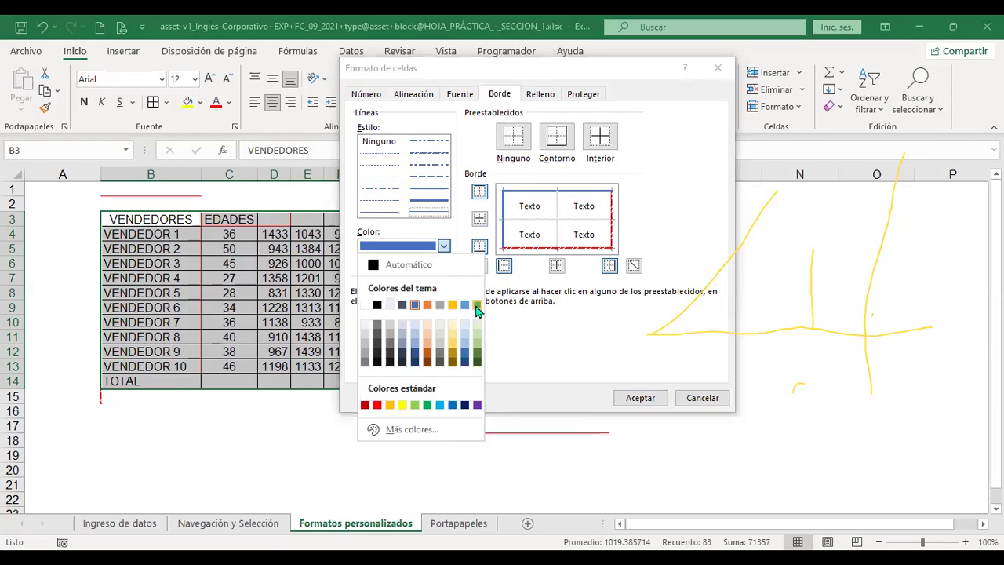
click(477, 306)
click(603, 142)
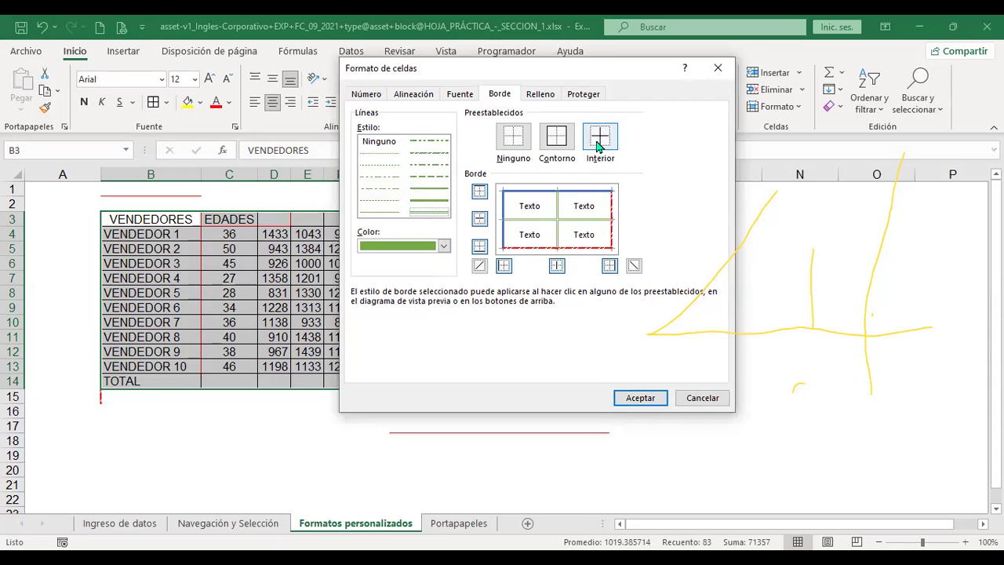
click(641, 400)
click(520, 315)
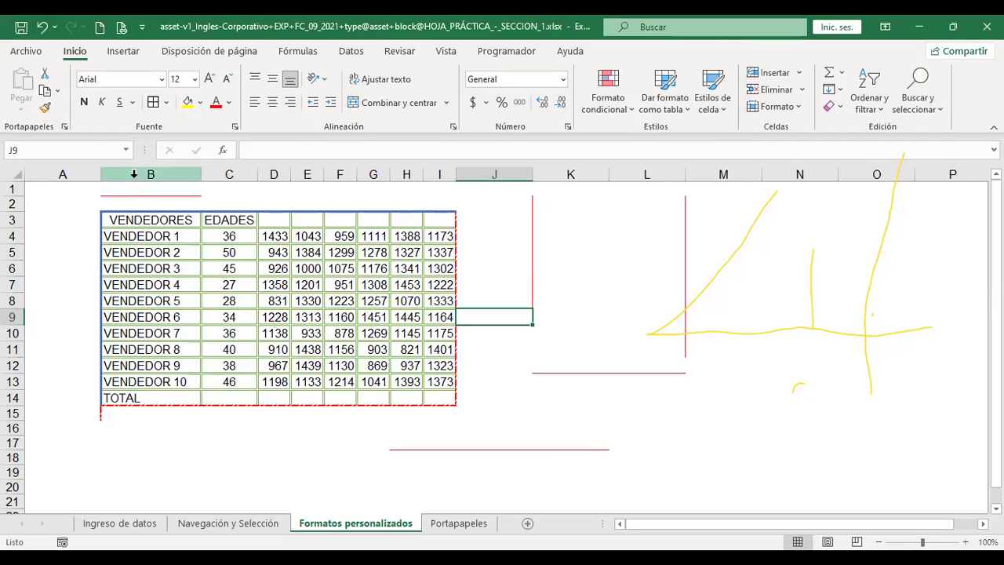
Select the header cells D3 through I3 above the sales figures
drag(197, 220, 446, 347)
click(224, 219)
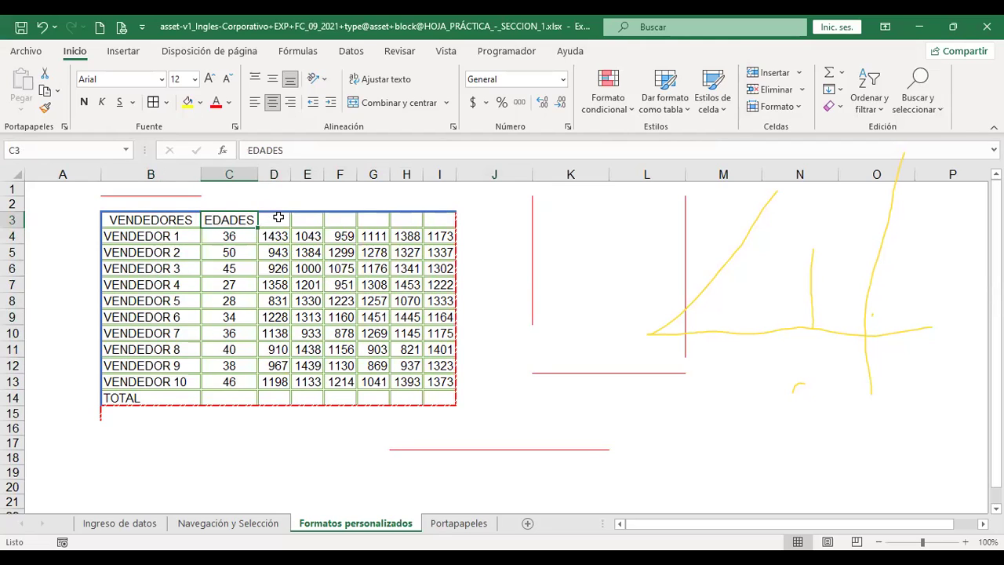
drag(278, 220, 437, 216)
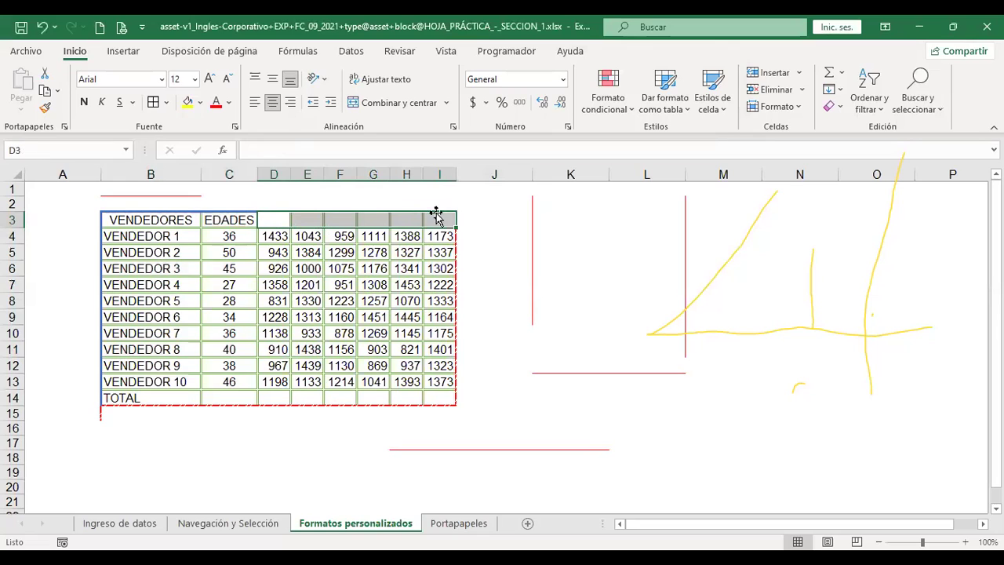
drag(276, 221, 444, 215)
drag(275, 219, 436, 219)
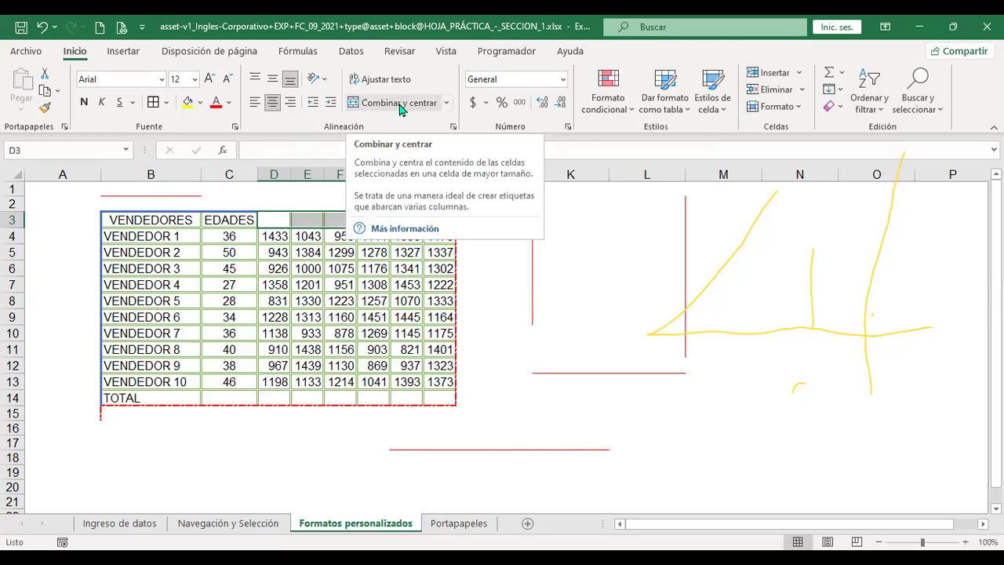
Merge and centre D3:I3 and enter the header 'VENTAS'
click(400, 106)
text(VENTAS)
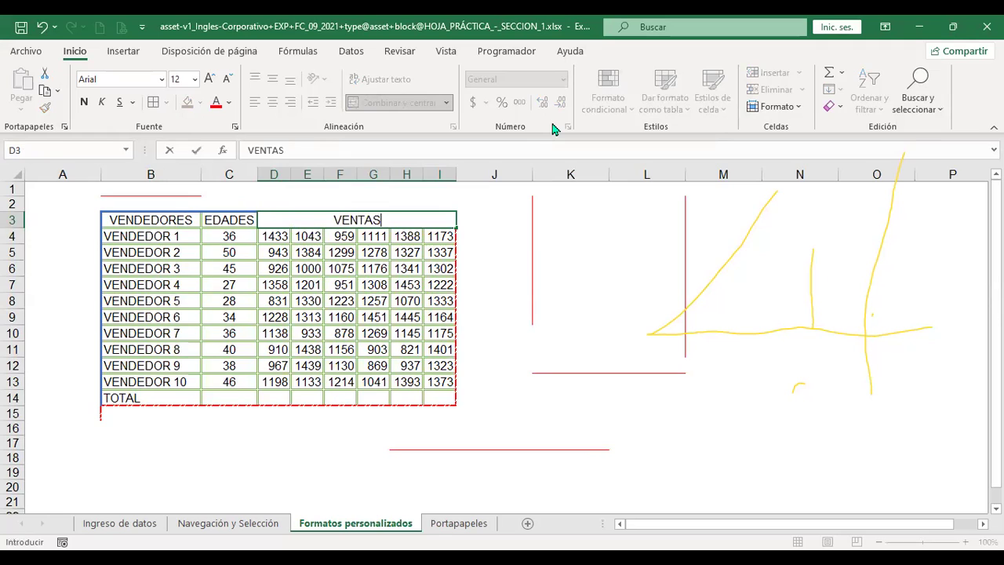
key(Return)
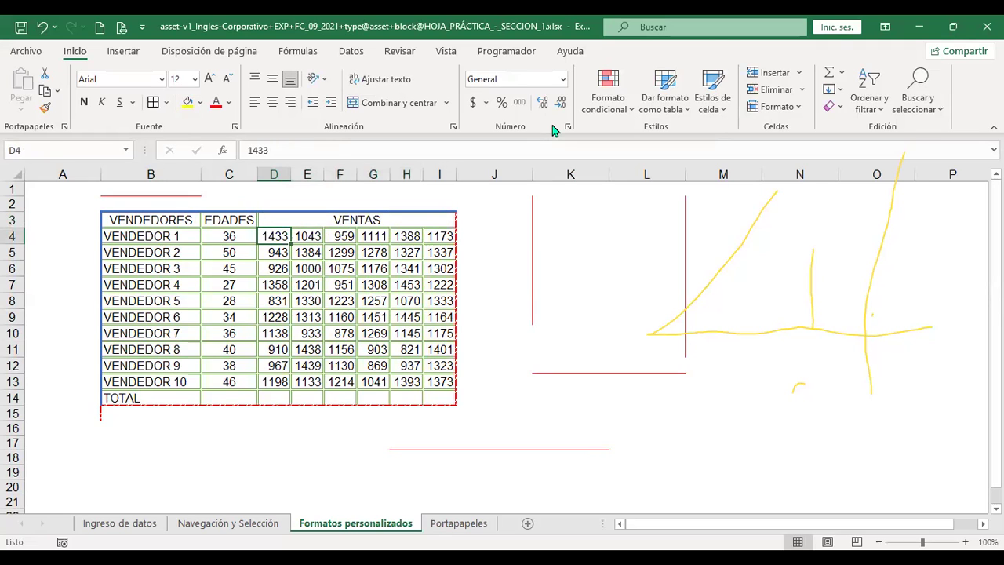